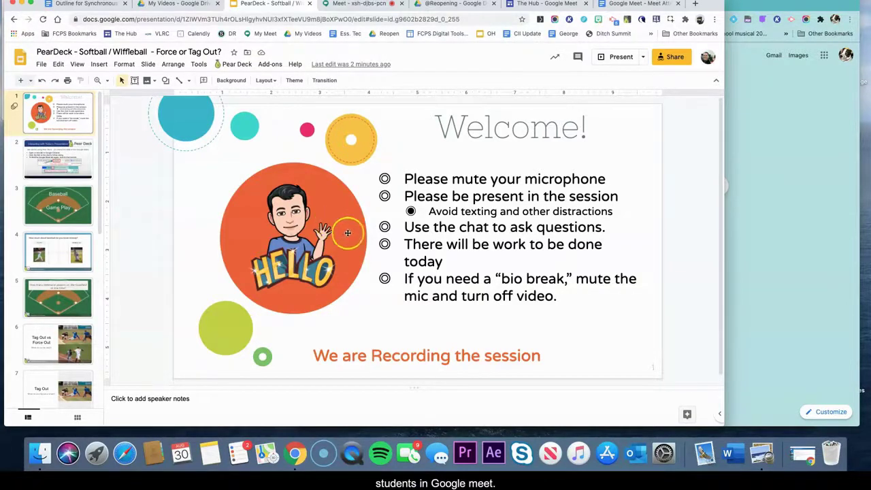
# - Switch from the softball slides to the Google Meet call with the students
pyautogui.click(354, 5)
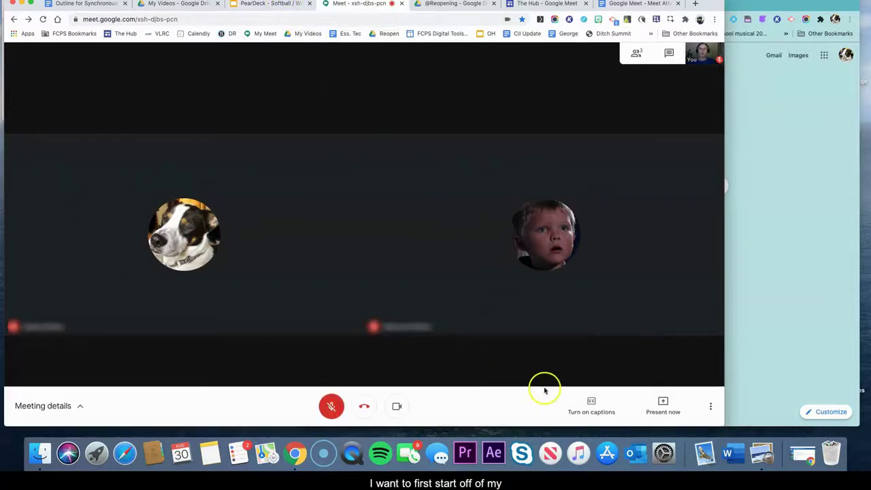
# - Share your entire screen with the meeting, then return to the PearDeck slides
pyautogui.click(661, 412)
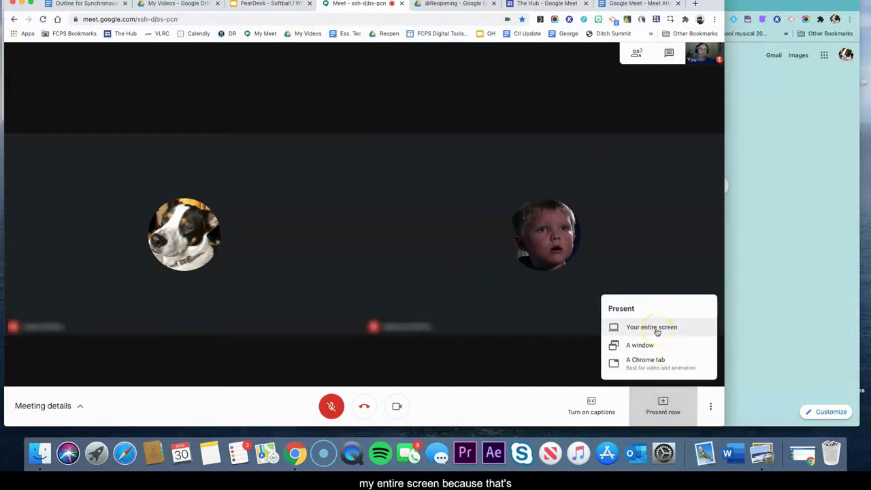
pyautogui.click(656, 328)
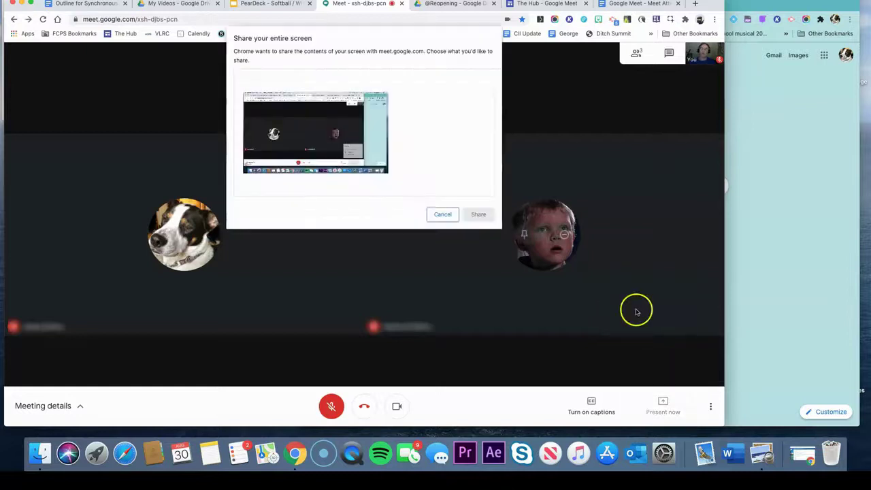
pyautogui.click(358, 164)
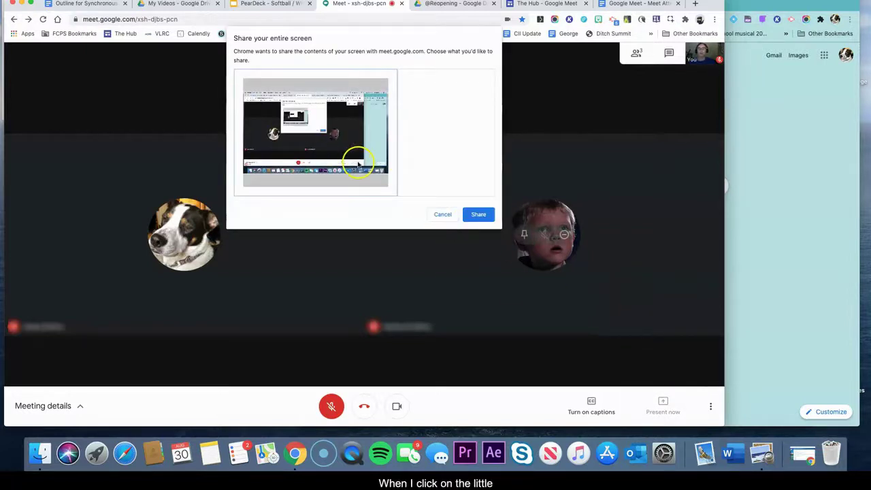
pyautogui.click(485, 219)
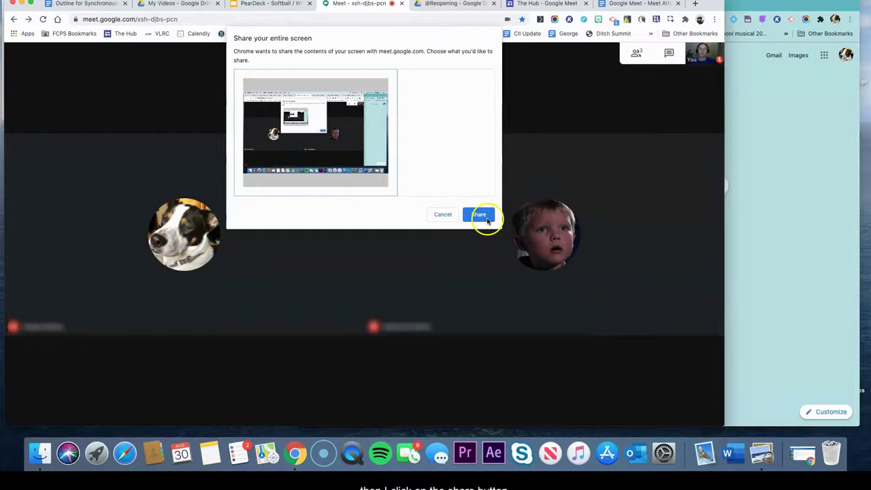
pyautogui.click(401, 125)
pyautogui.click(276, 4)
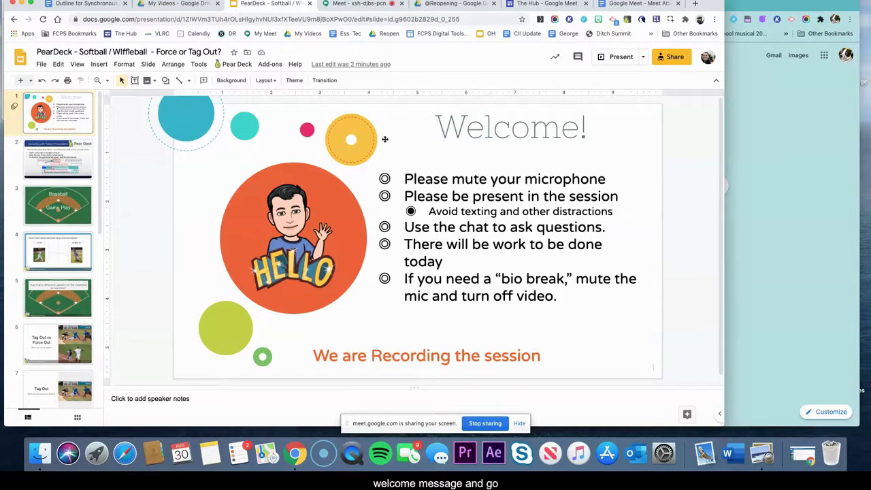
# - Zoom in on slide 2, 'Interacting with Today's Presentation', then restore the full editor view
pyautogui.click(79, 157)
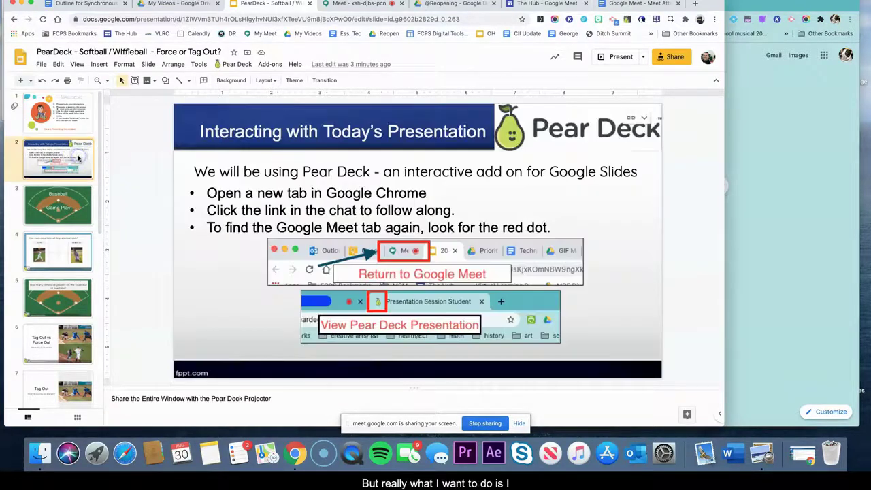
pyautogui.scroll(3, 426, 241)
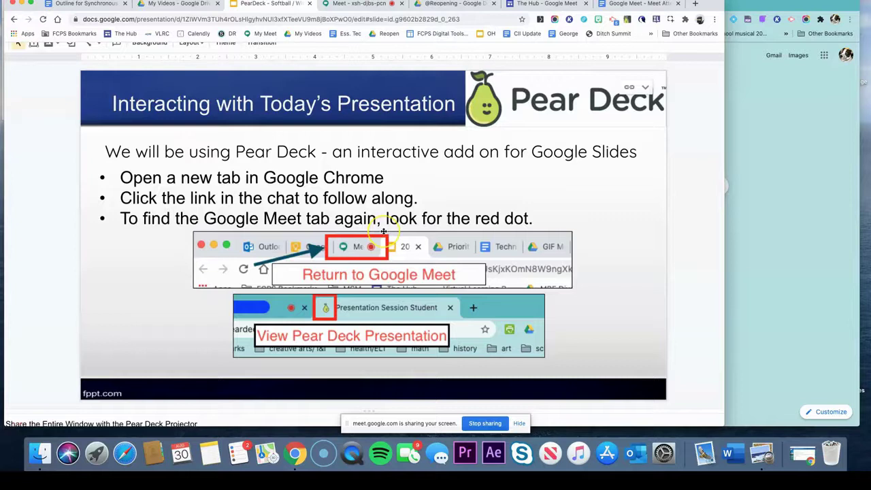
pyautogui.press('Escape')
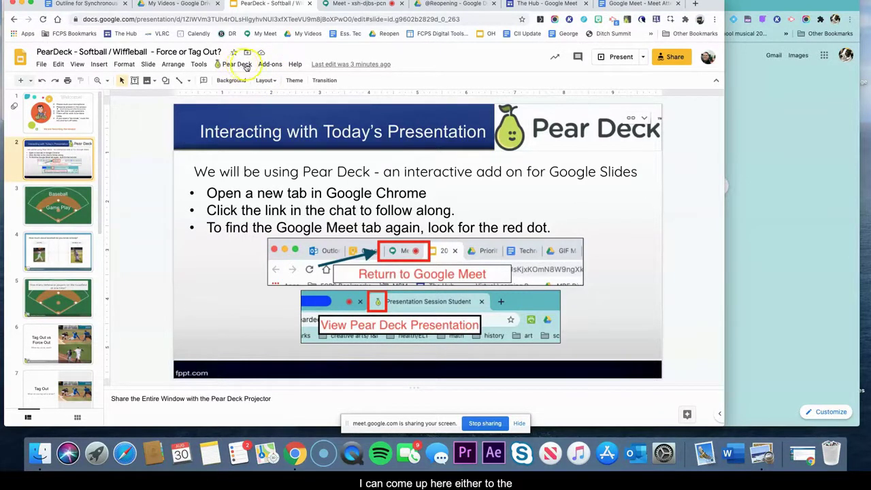
# - Launch the Pear Deck for Google Slides add-on sidebar from the Add-ons menu
pyautogui.click(270, 65)
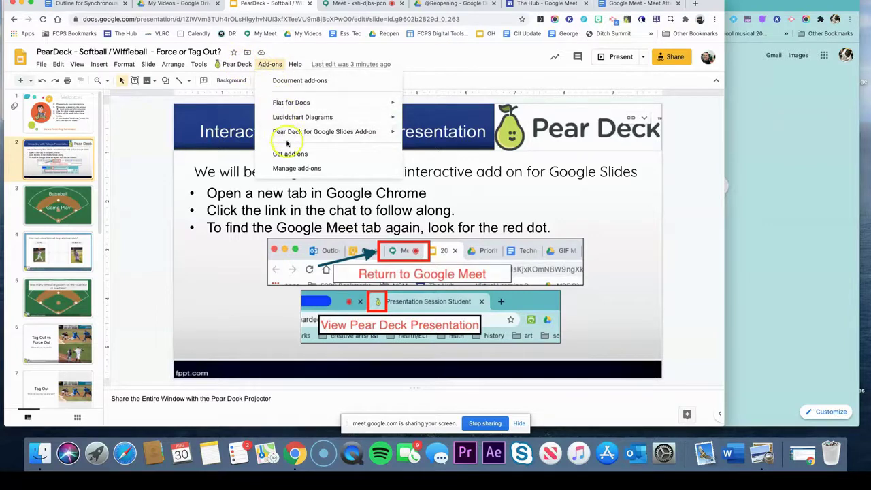
pyautogui.moveTo(300, 133)
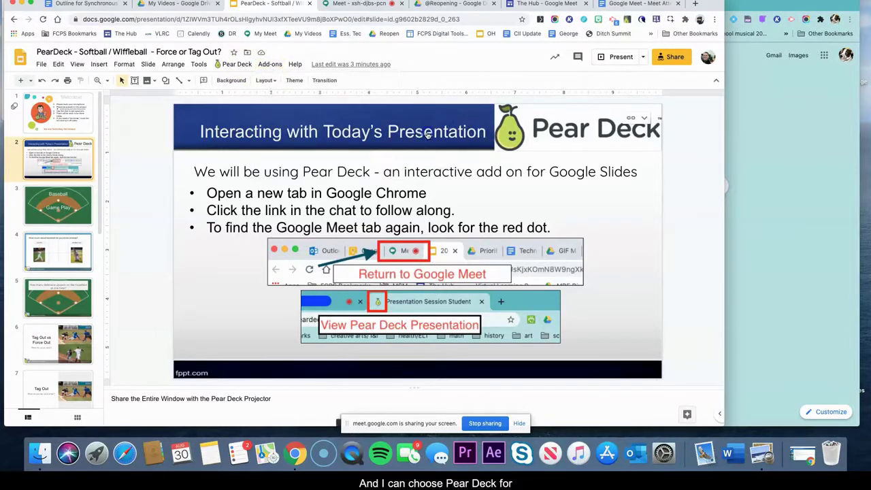
pyautogui.click(428, 135)
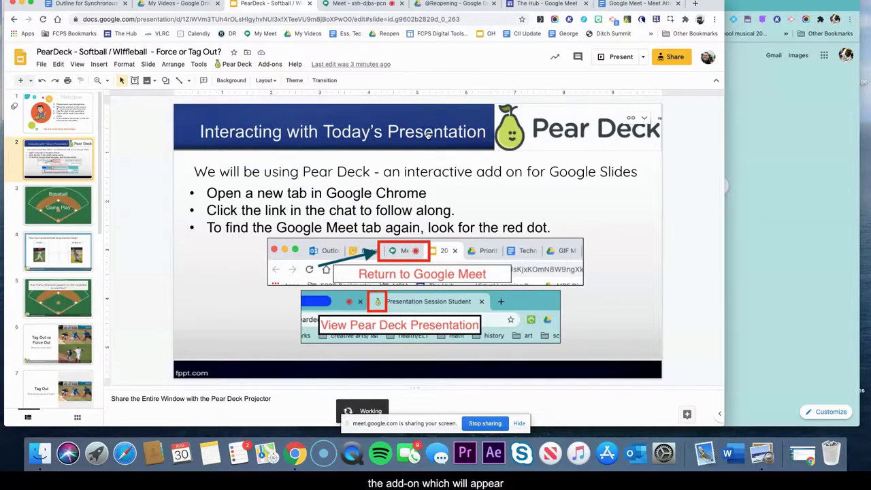
# - Preview the two-picture slide and the defensive players question slide, then return to slide 2
pyautogui.click(60, 145)
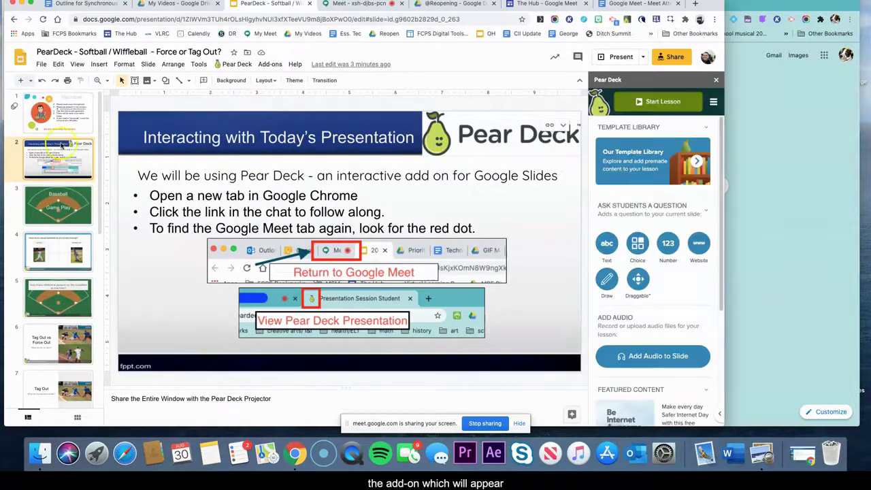
pyautogui.scroll(-3, 62, 199)
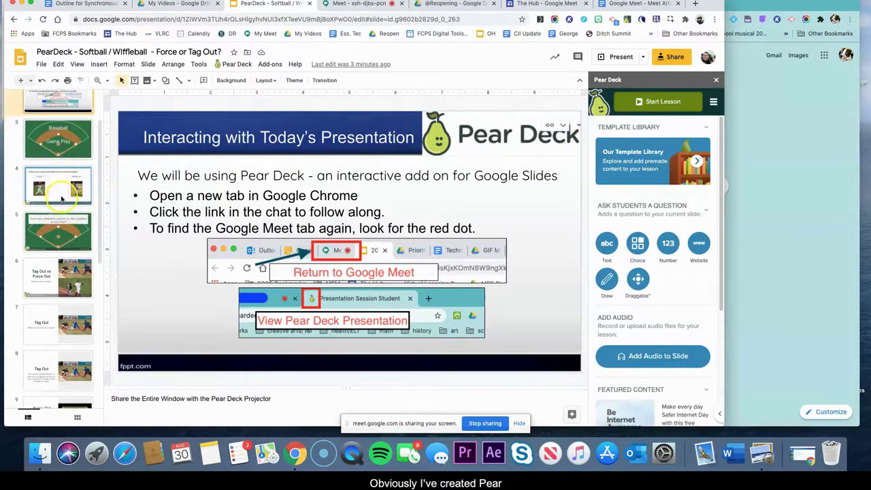
pyautogui.click(61, 197)
pyautogui.press('Down')
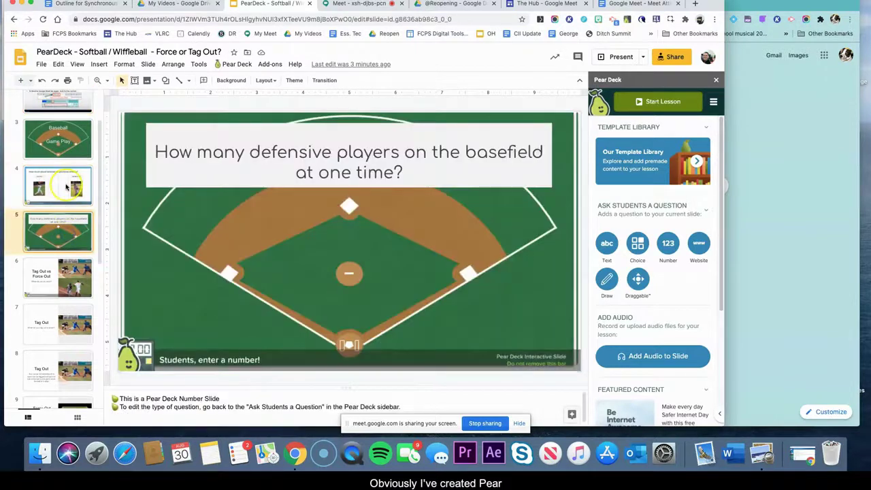
pyautogui.scroll(2, 66, 187)
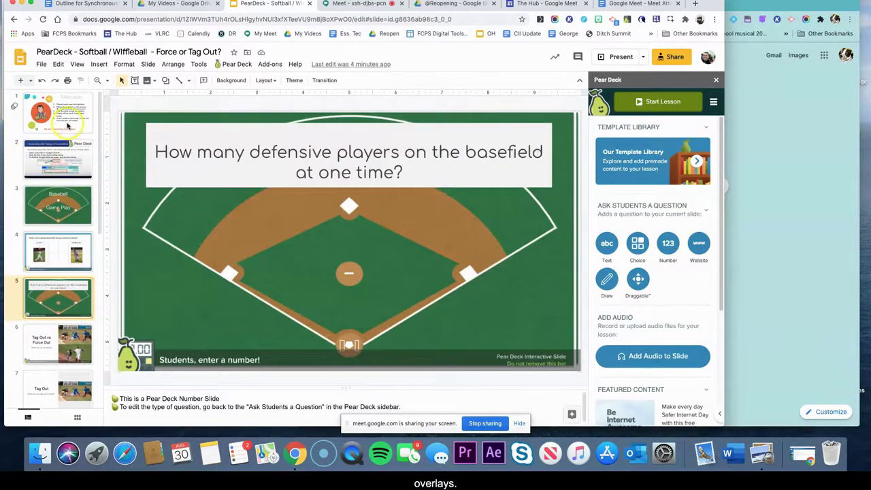
pyautogui.click(69, 145)
# - Start the Pear Deck lesson from the Baseball Game Play slide as an Instructor-Paced Activity
pyautogui.click(67, 202)
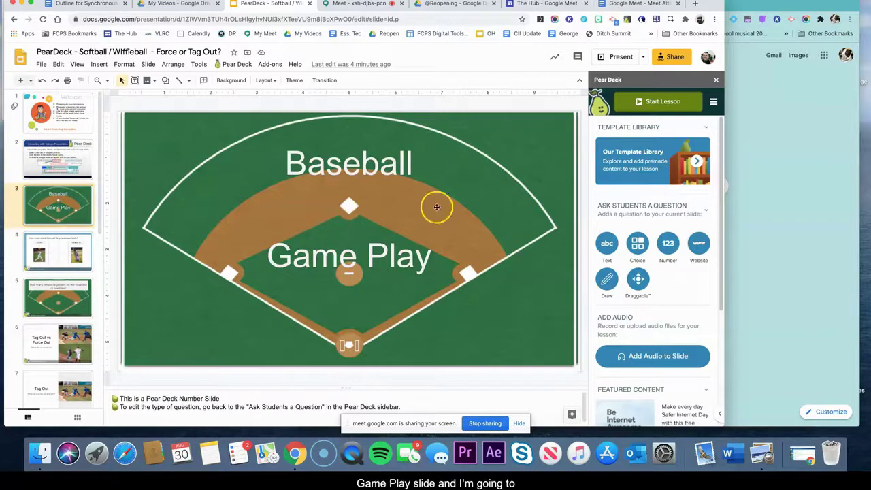
pyautogui.click(661, 106)
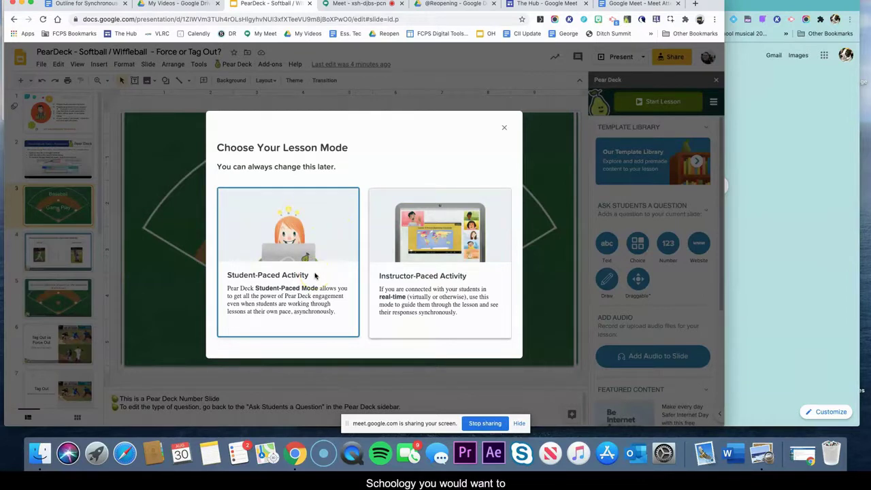
pyautogui.click(438, 275)
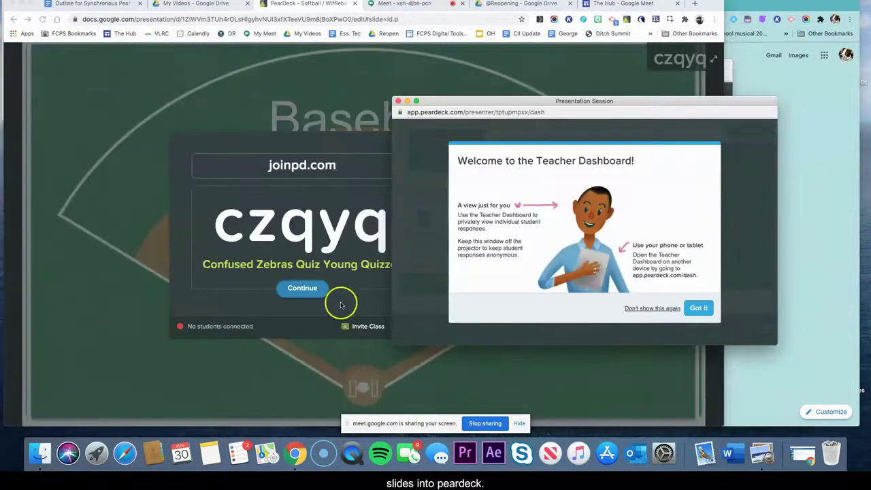
# - Move the Teacher Dashboard off to the right and copy the student join link
pyautogui.moveTo(555, 102); pyautogui.dragTo(555, 96)
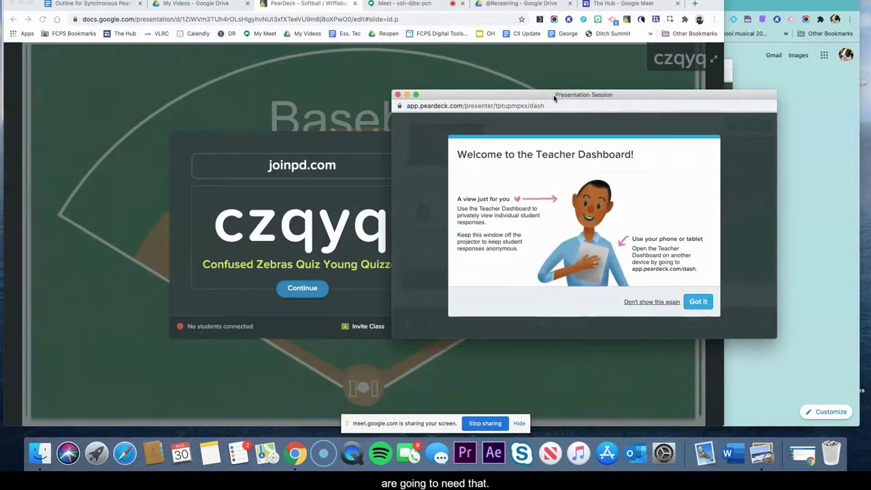
pyautogui.moveTo(500, 94); pyautogui.dragTo(680, 76)
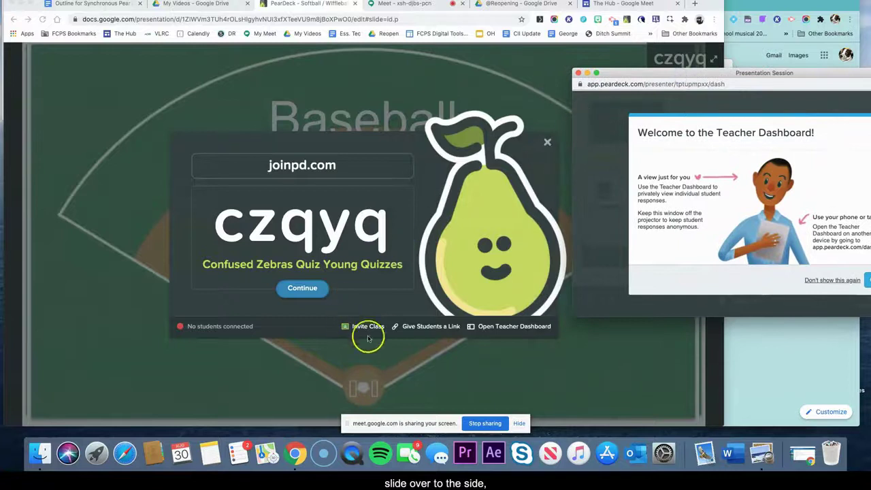
pyautogui.click(413, 337)
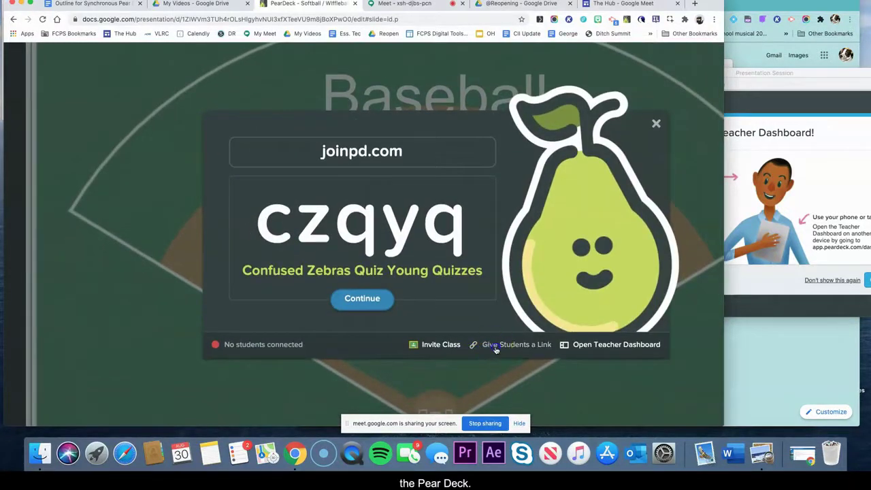
pyautogui.click(496, 347)
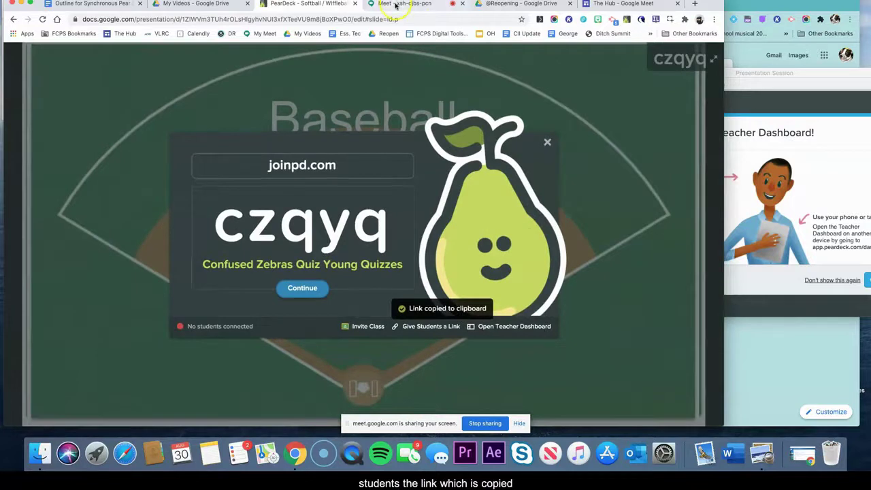
# - Paste the Pear Deck student join link into the Meet chat and send it to everyone
pyautogui.click(395, 5)
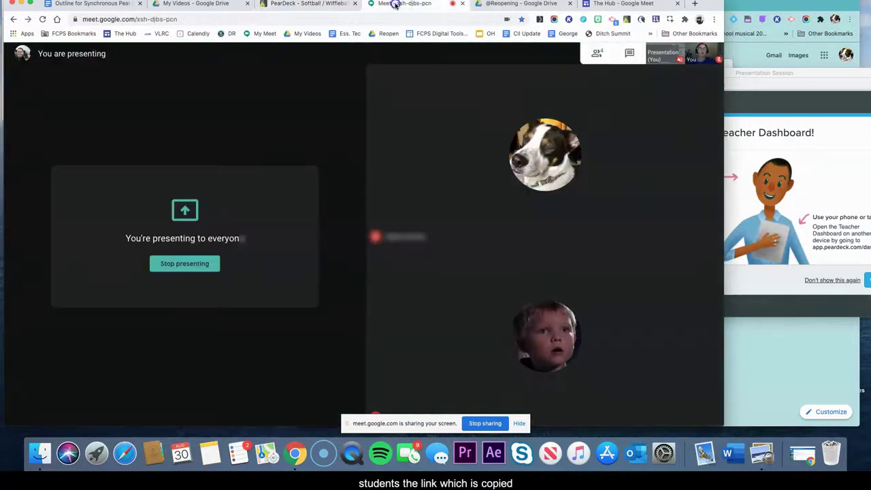
pyautogui.click(629, 53)
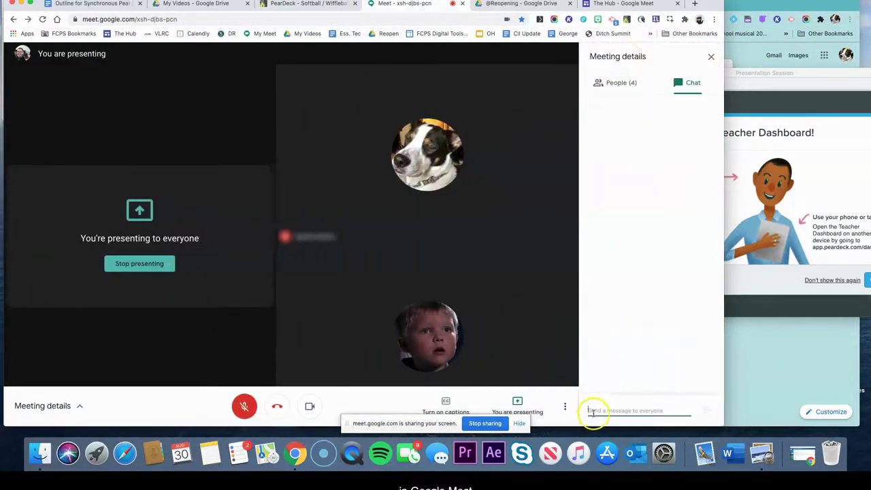
pyautogui.click(594, 412)
pyautogui.press('super+v')
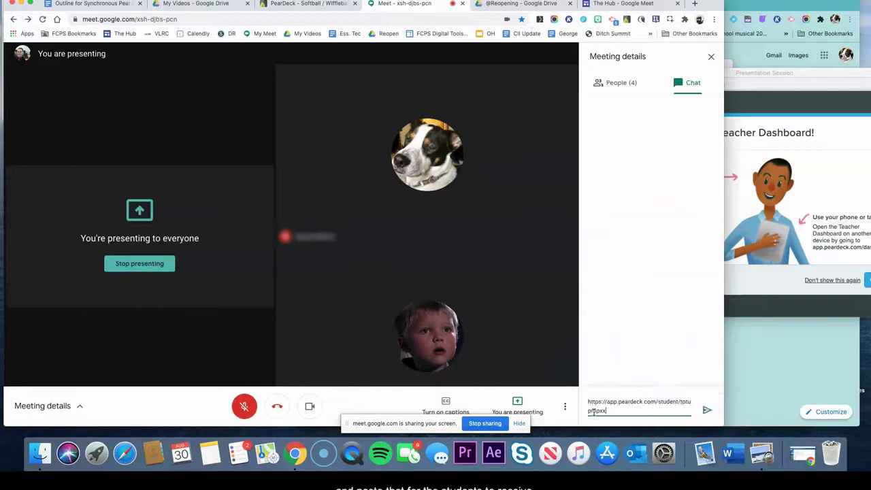
pyautogui.press('Return')
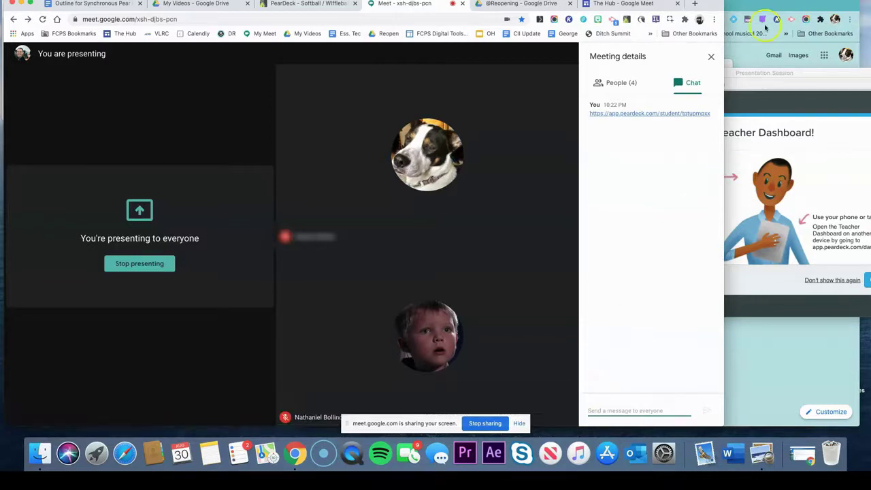
# - As the student, open the chat's Pear Deck link and sign in with the first Google account
pyautogui.click(750, 3)
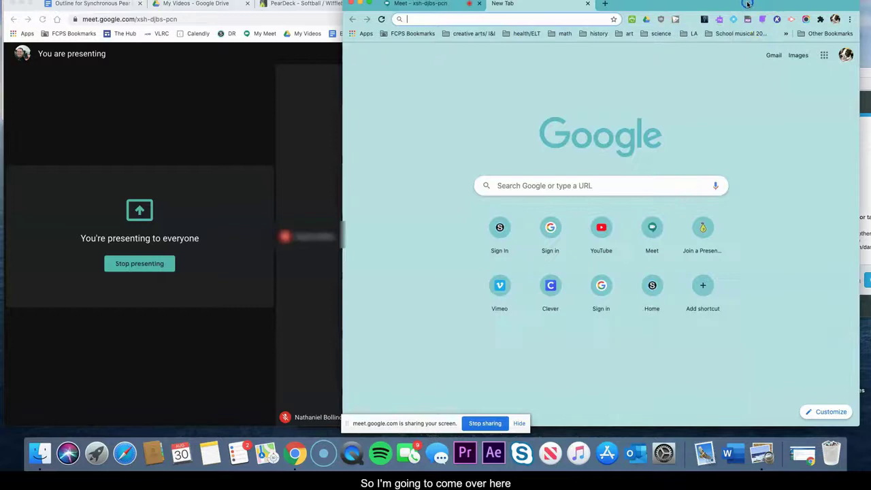
pyautogui.click(419, 4)
pyautogui.click(778, 113)
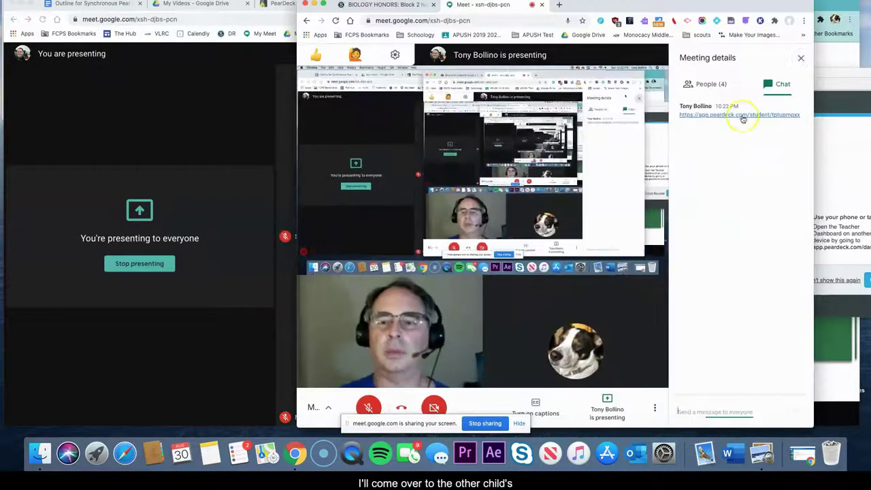
pyautogui.click(740, 116)
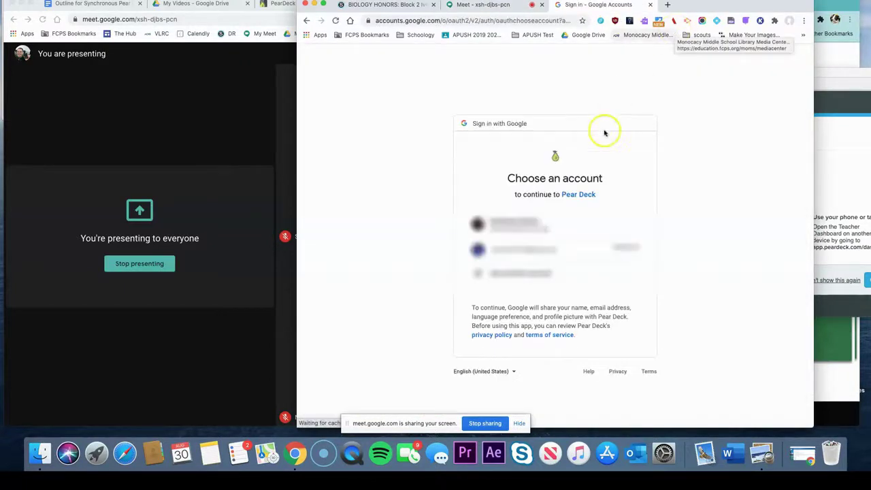
pyautogui.click(535, 233)
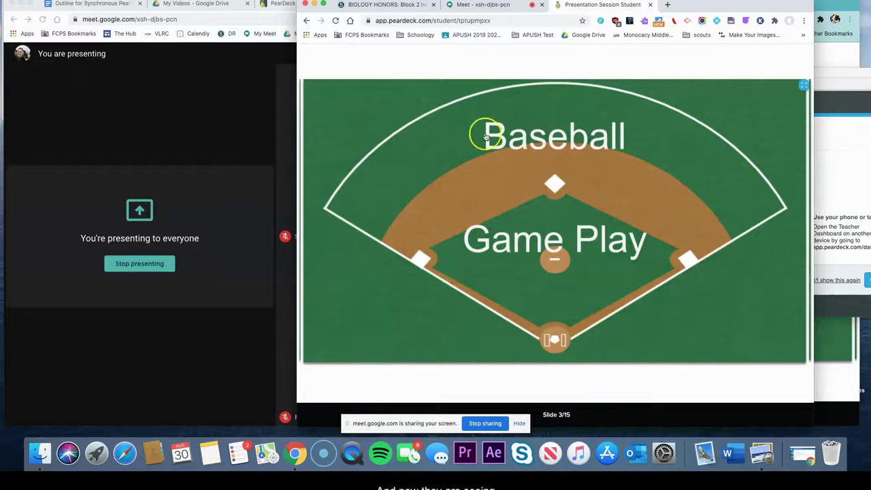
pyautogui.moveTo(687, 2); pyautogui.dragTo(737, 12)
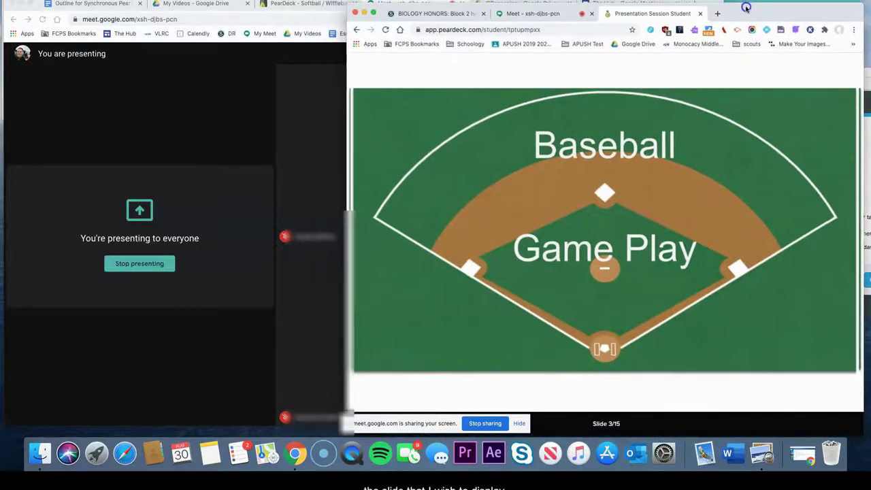
pyautogui.click(293, 4)
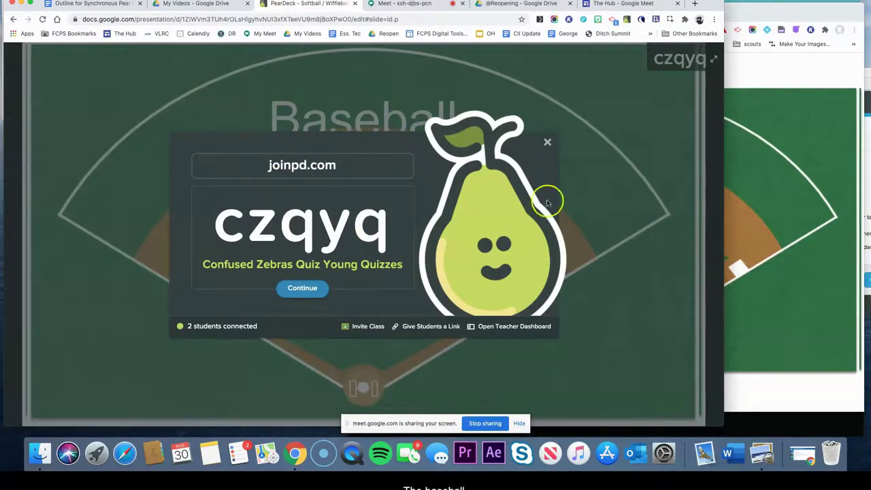
# - Close the join code screen on the presentation window
pyautogui.click(738, 201)
pyautogui.click(220, 87)
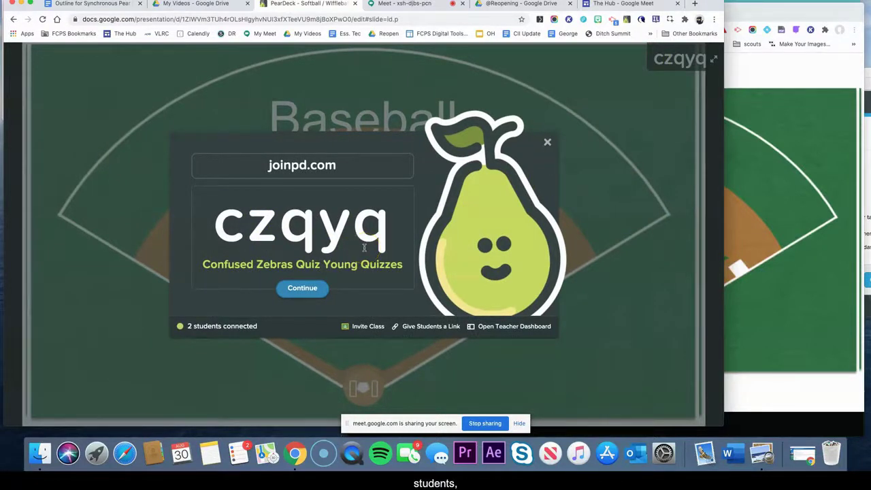
pyautogui.click(547, 141)
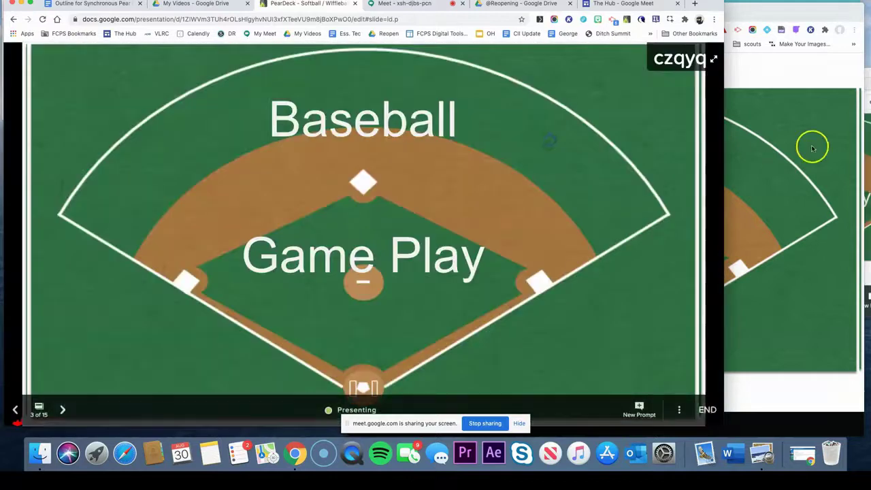
# - Place the Teacher Dashboard beside a narrower presentation window and enlarge its content
pyautogui.click(812, 148)
pyautogui.moveTo(732, 76); pyautogui.dragTo(678, 69)
pyautogui.moveTo(723, 6); pyautogui.dragTo(514, 8)
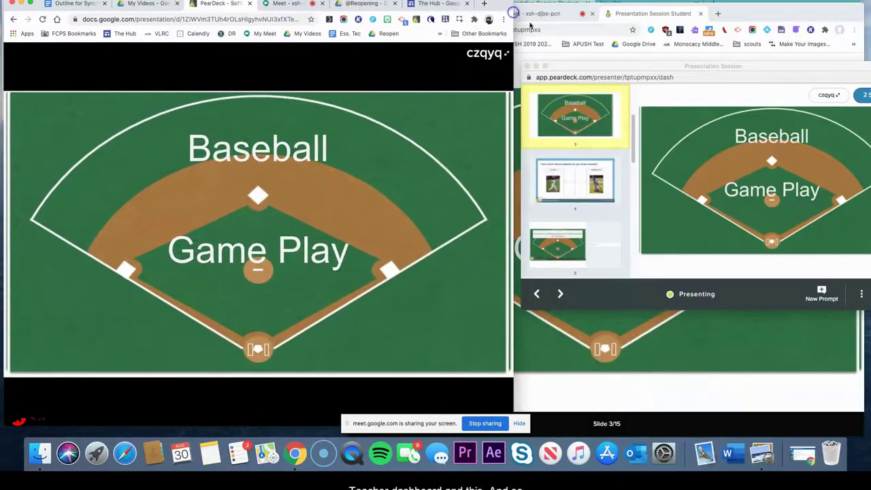
pyautogui.moveTo(635, 68); pyautogui.dragTo(627, 61)
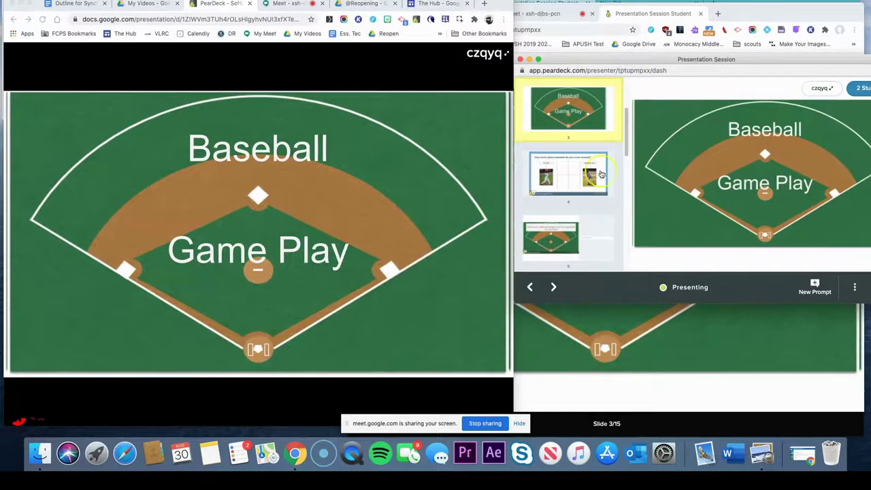
pyautogui.moveTo(671, 63); pyautogui.dragTo(616, 52)
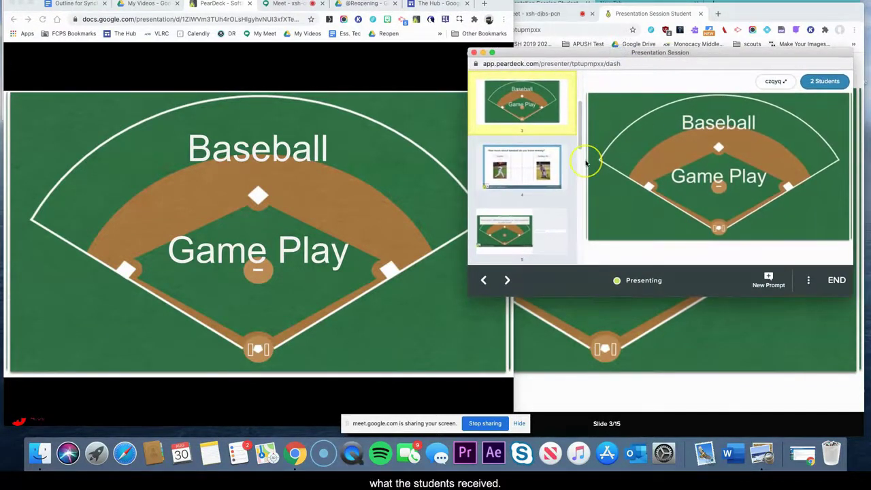
pyautogui.press('super+equal')
pyautogui.press('super+equal')
pyautogui.press('super+equal')
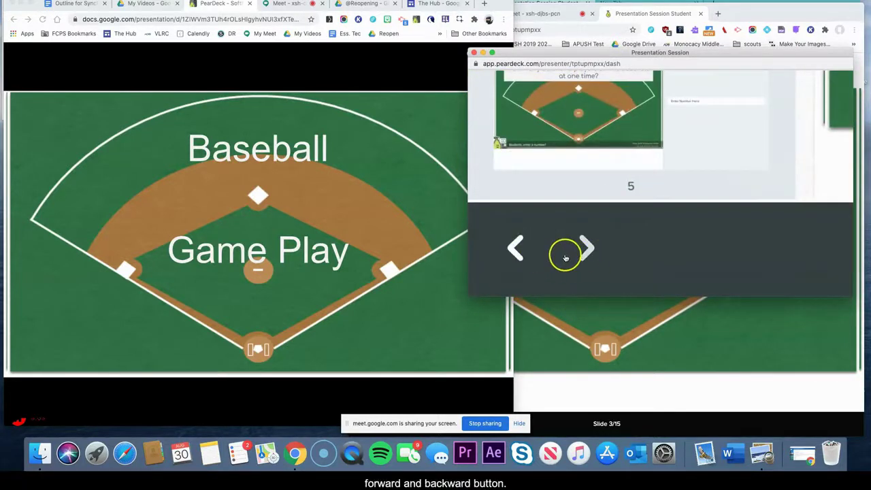
# - Reset dashboard zoom and advance to the 'How much about baseball do you know already?' slide
pyautogui.press('super+0')
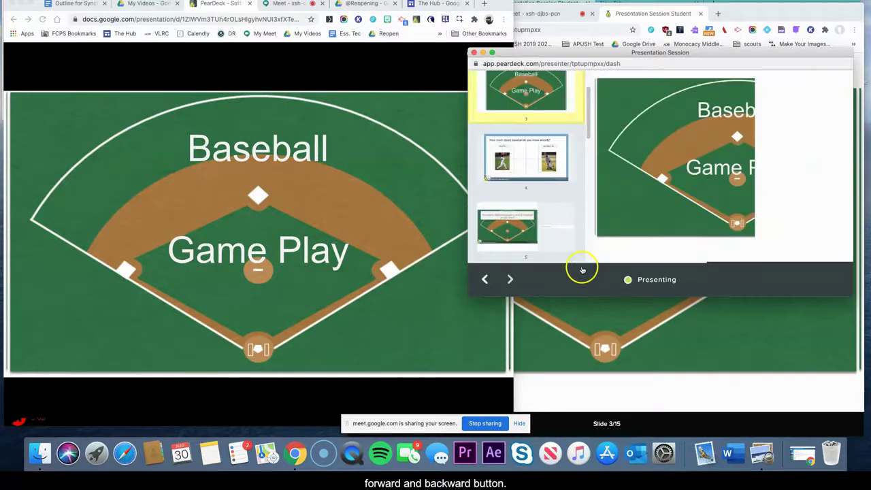
pyautogui.click(506, 283)
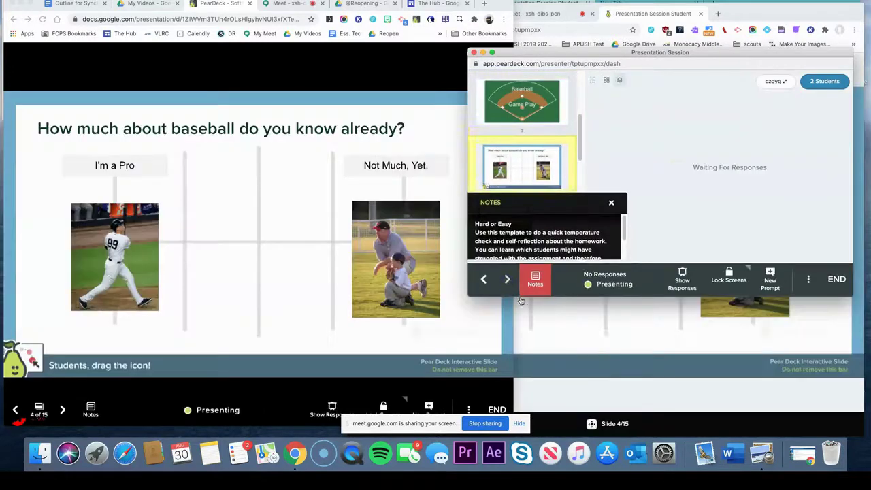
pyautogui.moveTo(616, 53); pyautogui.dragTo(333, 99)
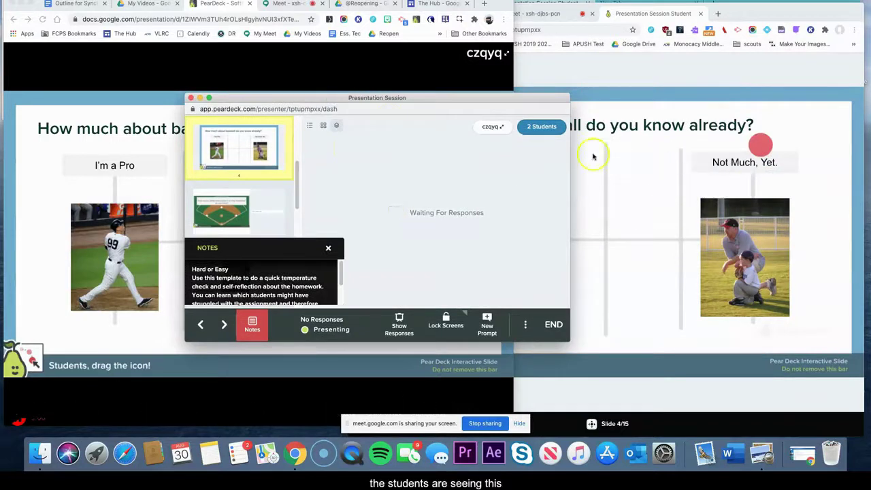
pyautogui.moveTo(460, 100); pyautogui.dragTo(444, 94)
# - Drag each student's dot: first beside 'I'm a Pro', second to the slide's middle
pyautogui.click(649, 75)
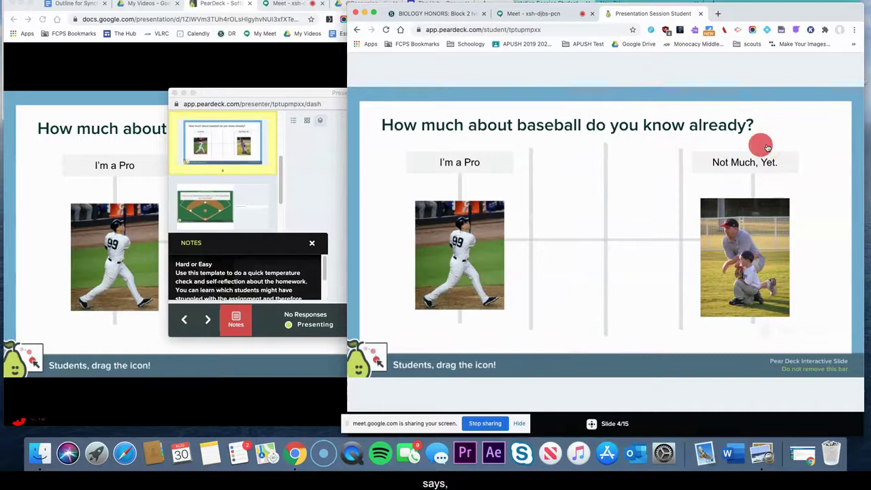
pyautogui.moveTo(766, 147); pyautogui.dragTo(497, 247)
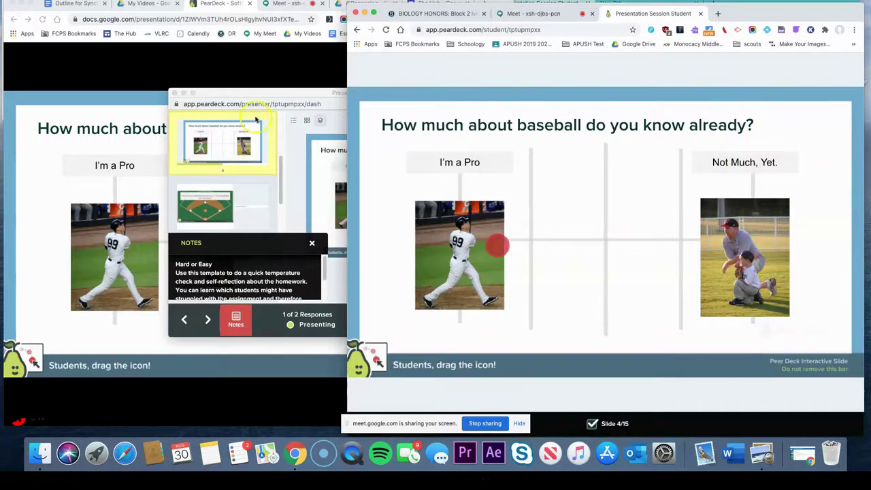
pyautogui.click(268, 94)
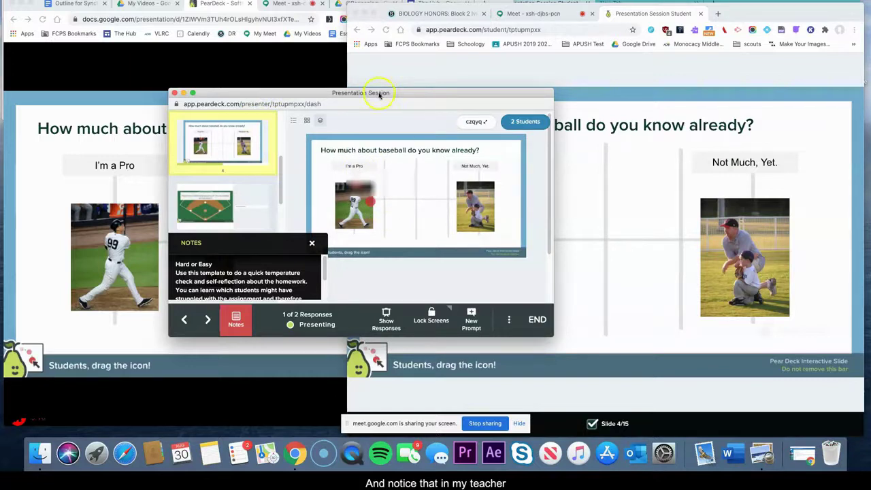
pyautogui.moveTo(379, 95); pyautogui.dragTo(342, 72)
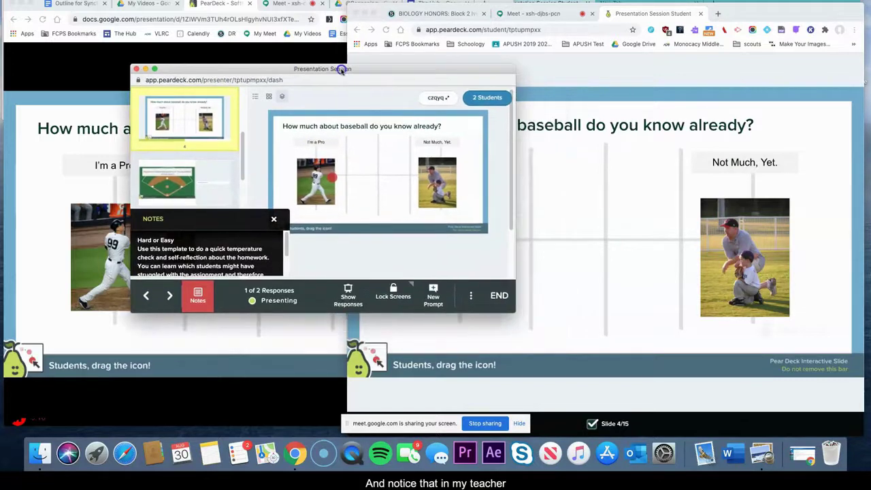
pyautogui.click(591, 3)
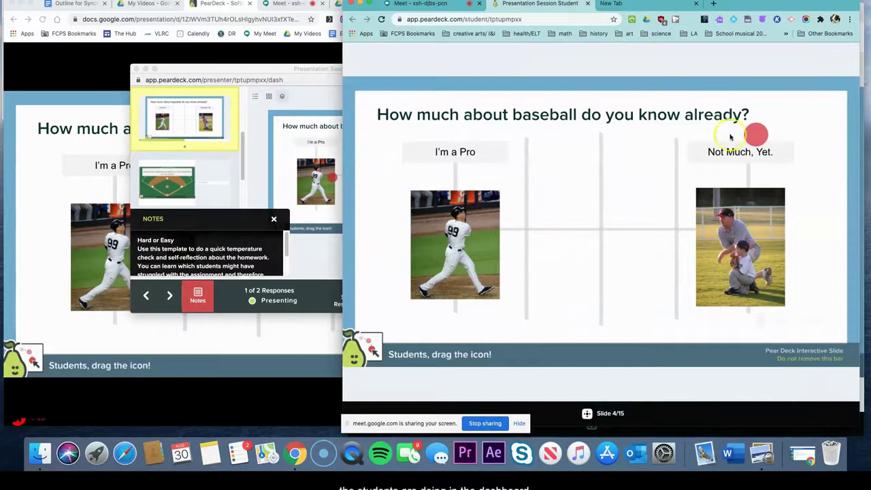
pyautogui.moveTo(745, 139); pyautogui.dragTo(605, 233)
# - Review the responses on the Teacher Dashboard and advance the lesson to the next slide
pyautogui.click(306, 97)
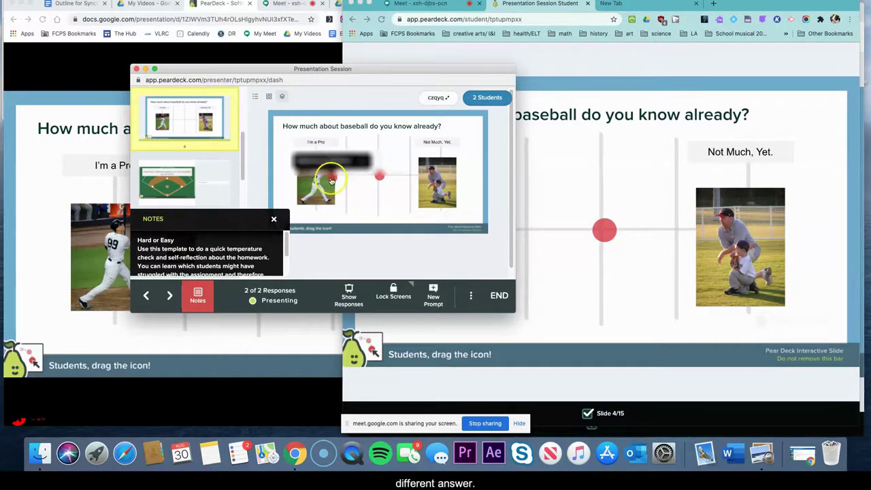
pyautogui.moveTo(376, 183)
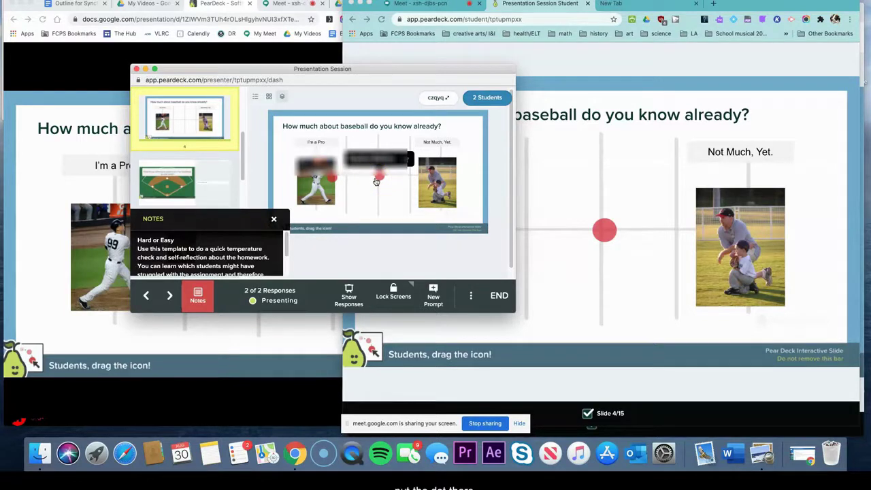
pyautogui.moveTo(288, 233)
pyautogui.mouseDown()
pyautogui.moveTo(287, 256)
pyautogui.moveTo(286, 241)
pyautogui.mouseUp()
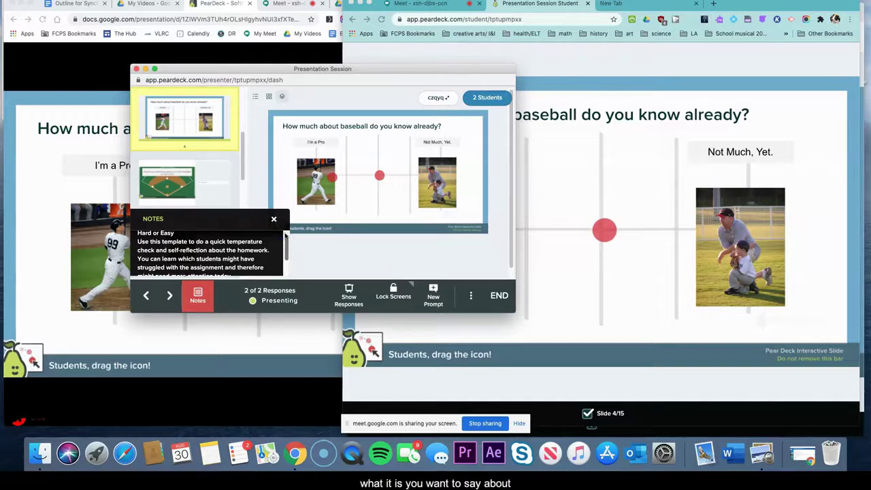
pyautogui.click(170, 296)
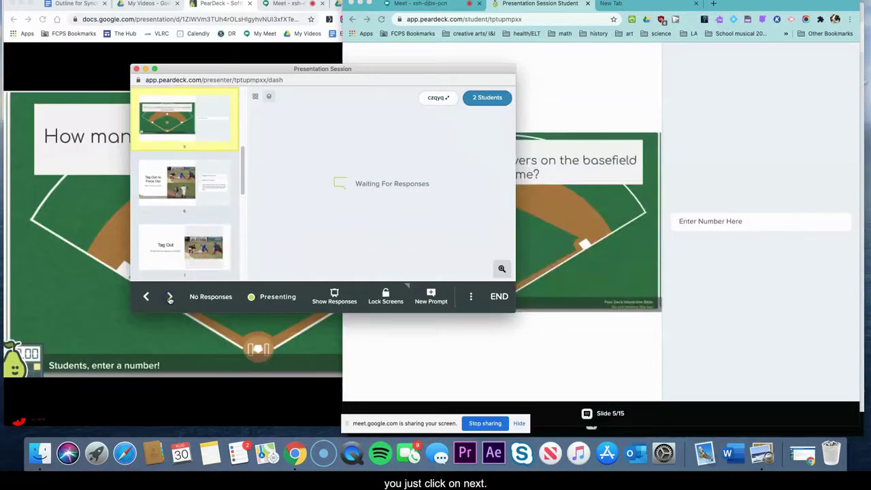
# - In the student's window, enter 9 as the answer to the basefield question
pyautogui.click(290, 211)
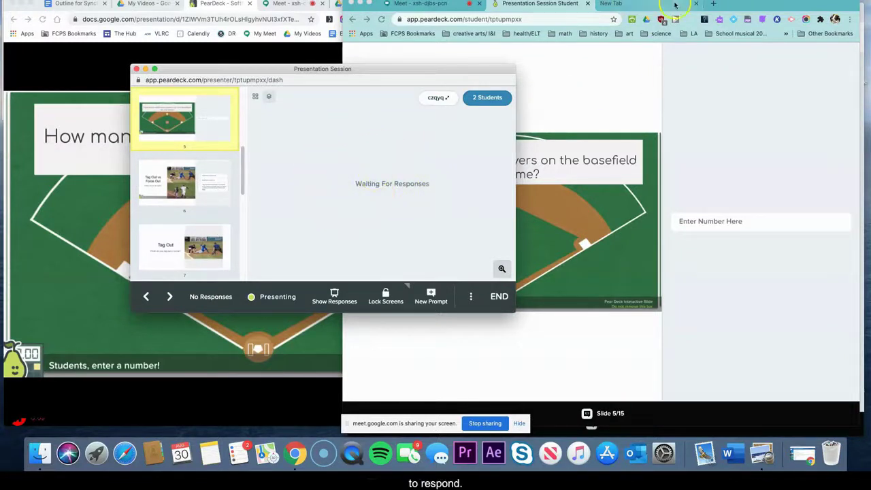
pyautogui.click(745, 97)
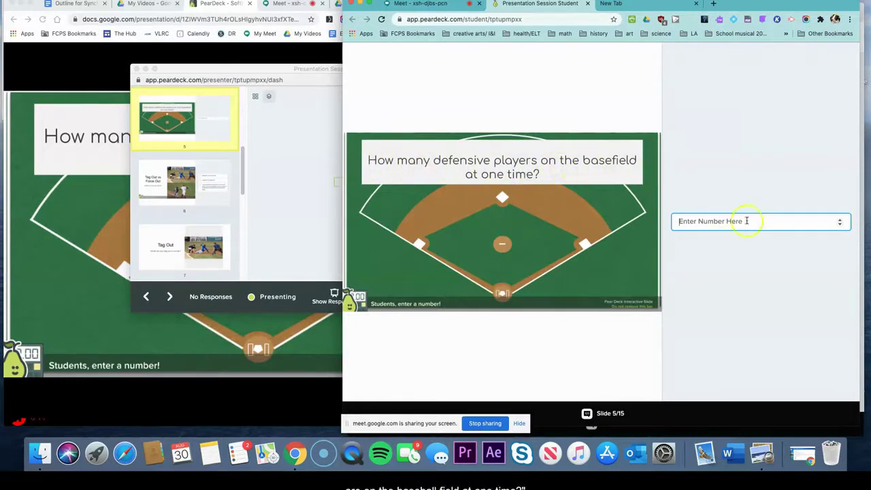
pyautogui.write('9')
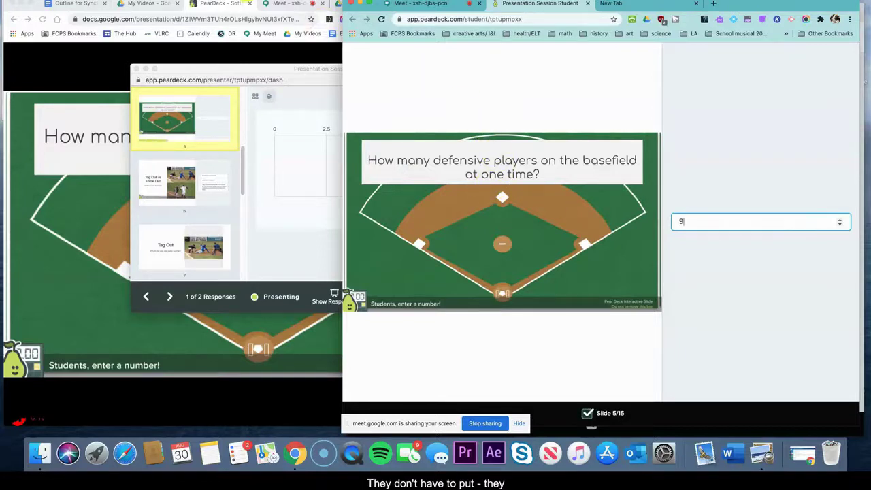
# - Back on the presenter dashboard, review both responses and advance to slide 6, Tag Out vs Force Out
pyautogui.click(248, 1)
pyautogui.click(292, 91)
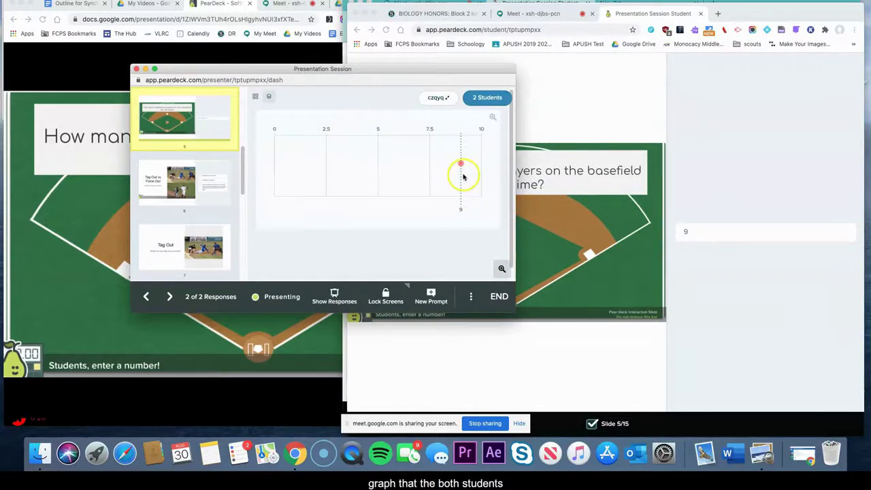
pyautogui.click(170, 297)
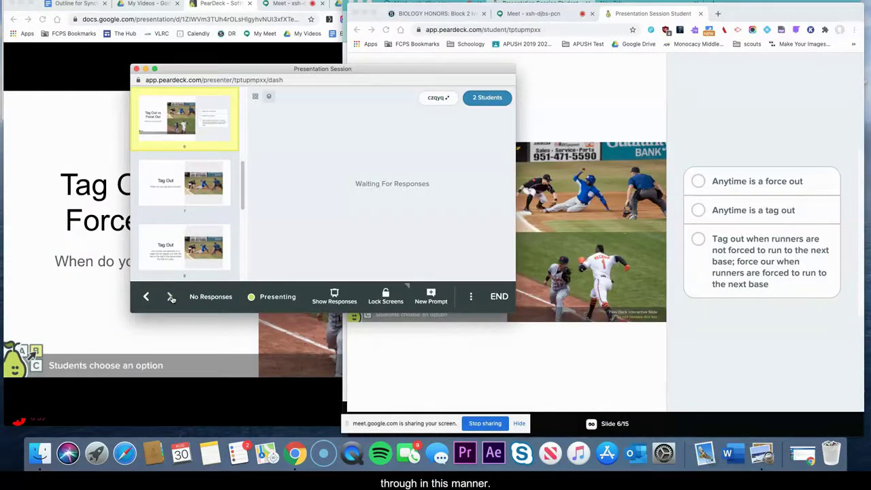
# - Submit both students' answers, including 'Anytime is a tag out', to the tag out vs force out question
pyautogui.click(729, 210)
pyautogui.press('super+grave')
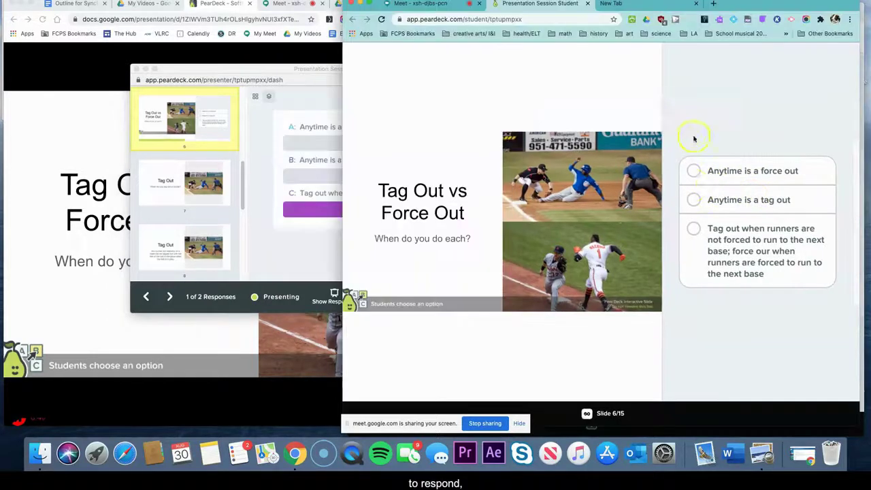
pyautogui.click(696, 201)
# - On the presenter dashboard, advance through slide 7 to slide 8, Tag Out, and move the window up-left
pyautogui.click(314, 109)
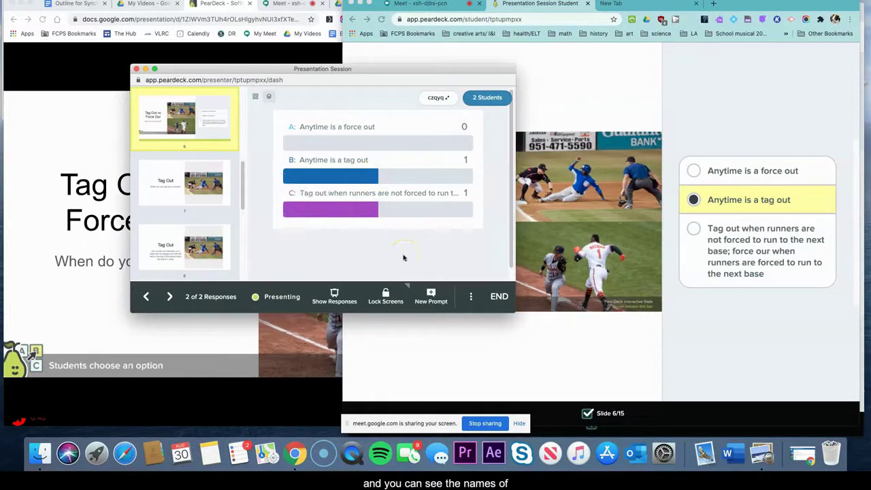
pyautogui.click(171, 298)
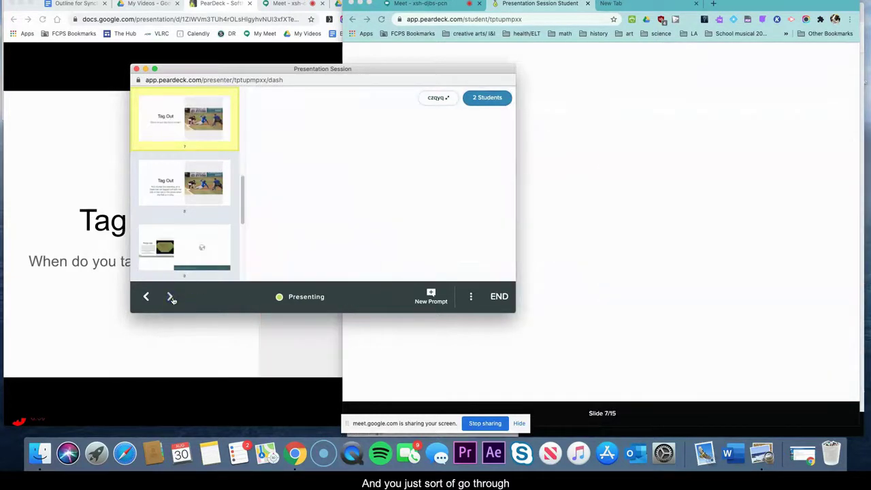
pyautogui.click(171, 298)
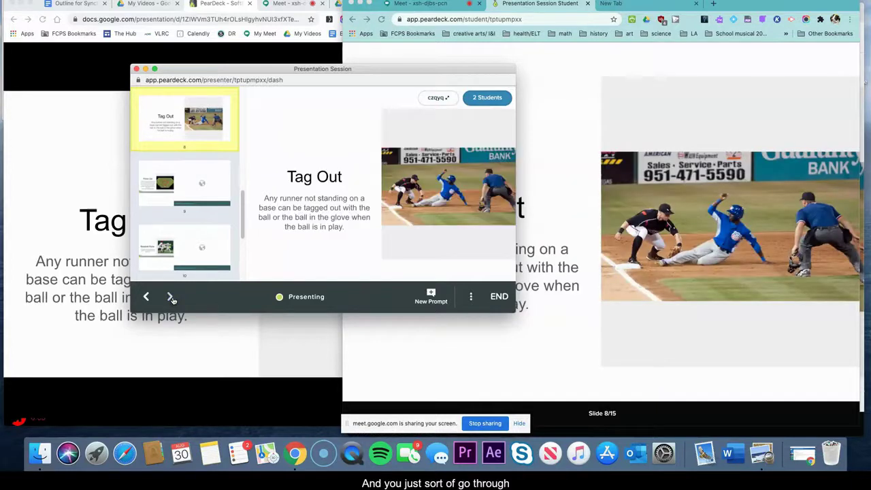
pyautogui.click(281, 76)
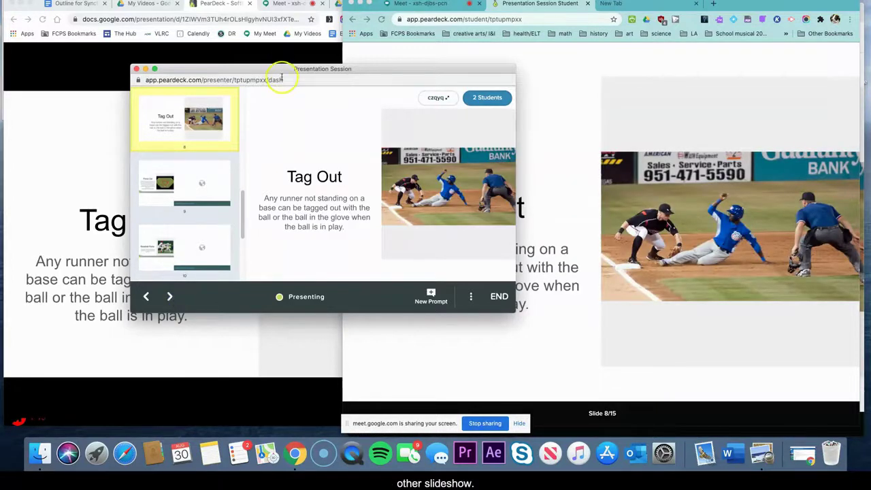
pyautogui.moveTo(309, 74); pyautogui.dragTo(256, 39)
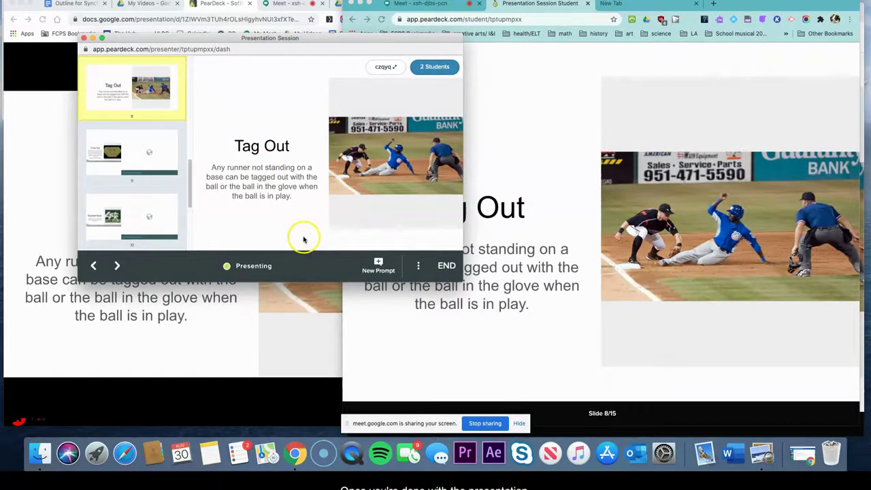
# - End the session, saving it as '3 Period PE' with Publish Student Takeaways checked
pyautogui.click(447, 266)
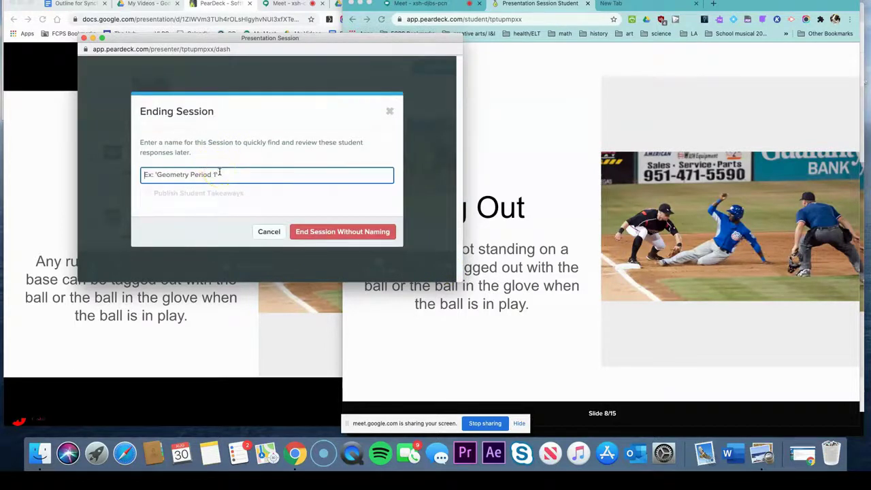
pyautogui.write('3 Period PE')
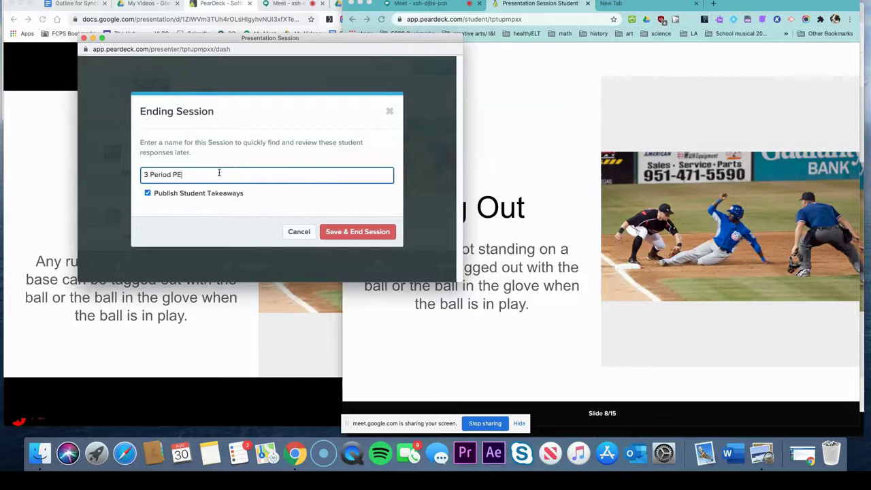
pyautogui.click(151, 196)
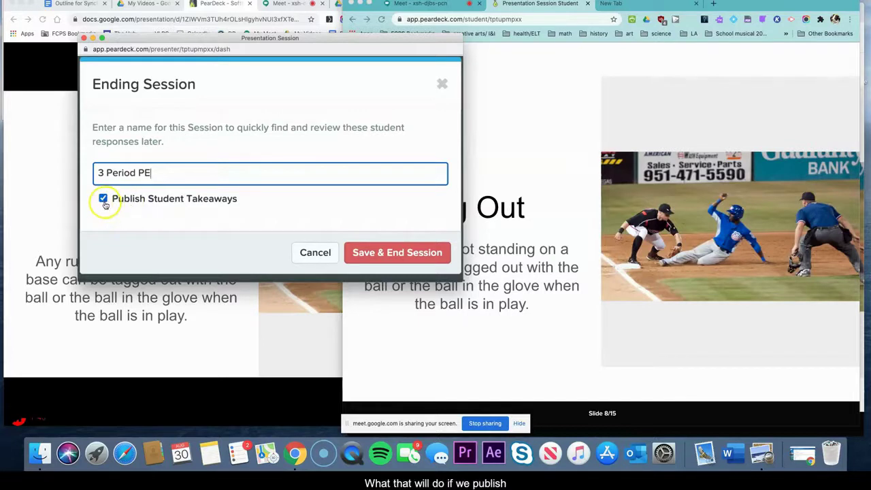
pyautogui.click(371, 253)
pyautogui.click(350, 220)
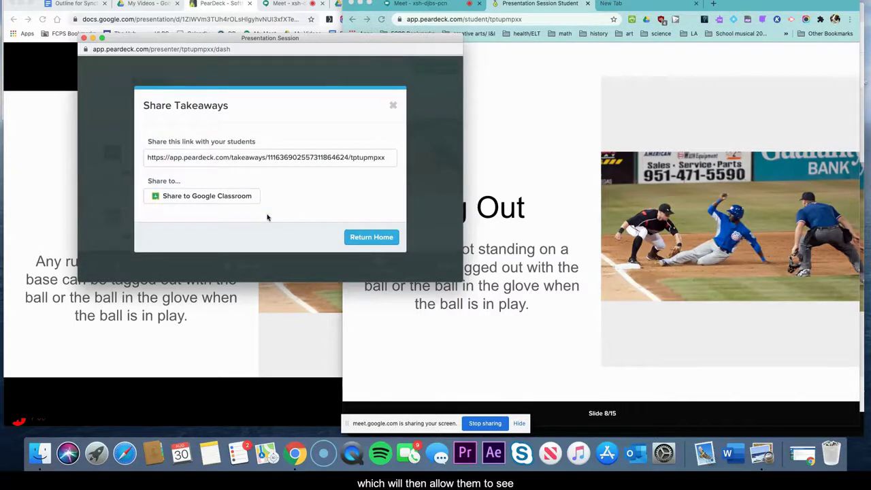
# - Copy the takeaways link and load it in the browser's blank new tab
pyautogui.click(272, 159)
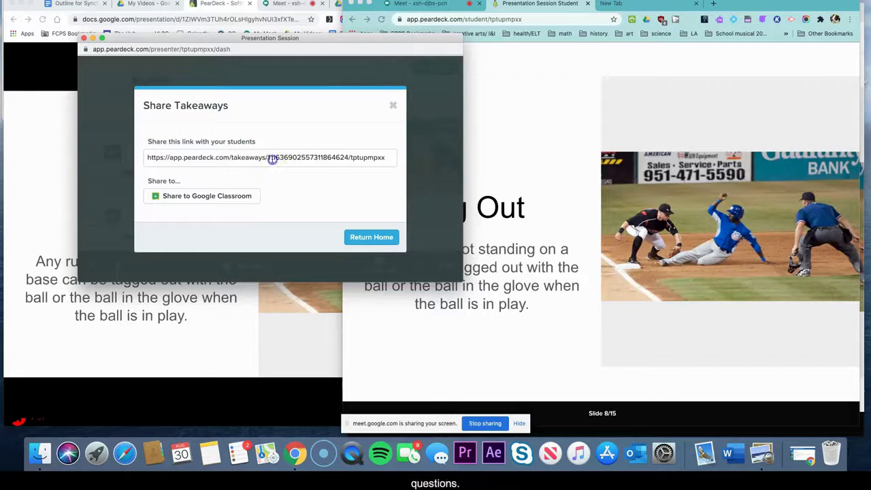
pyautogui.tripleClick(272, 158)
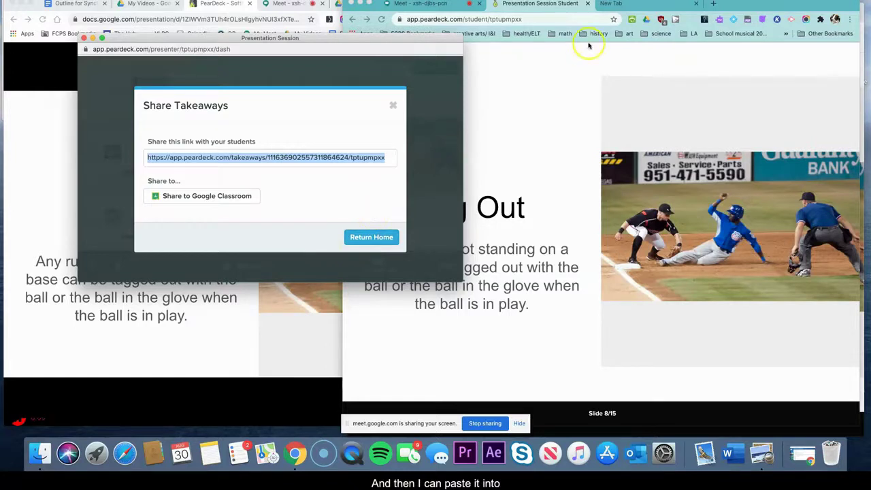
pyautogui.click(600, 6)
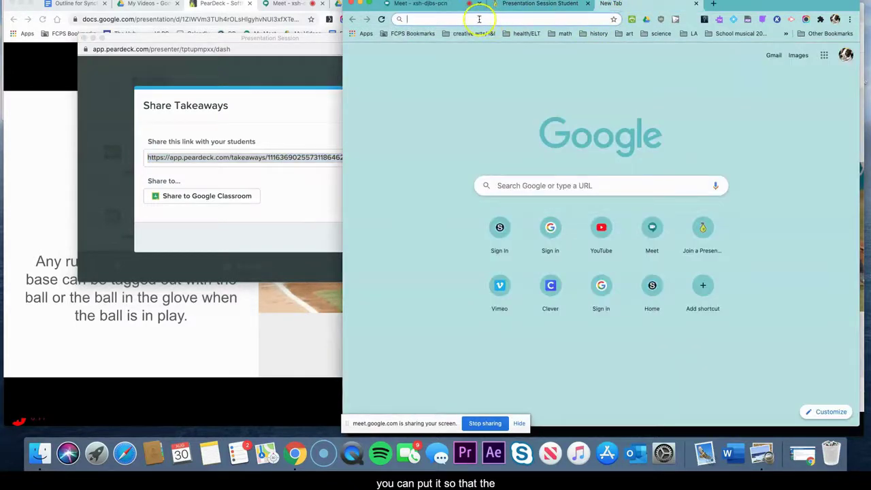
pyautogui.press('super+v')
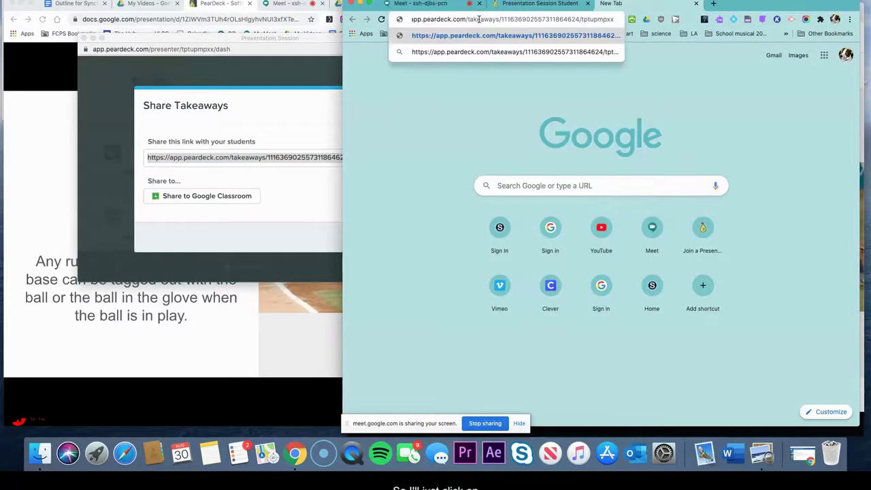
pyautogui.press('Return')
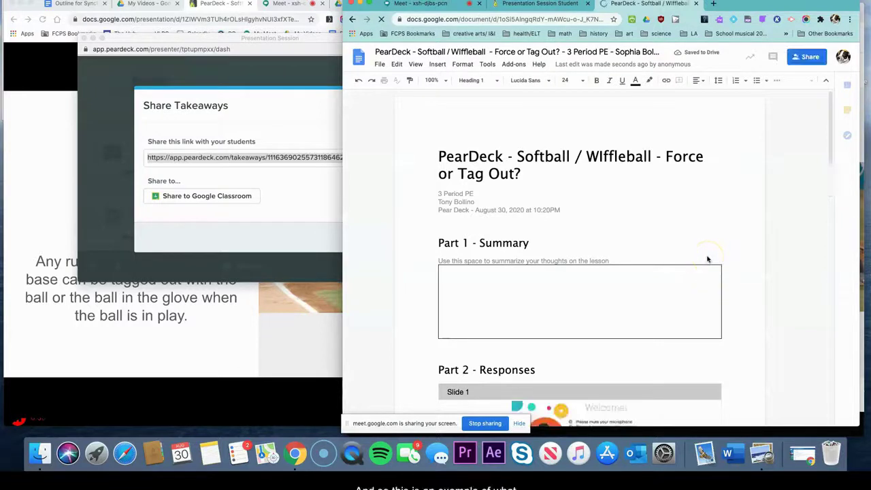
pyautogui.scroll(-2, 708, 258)
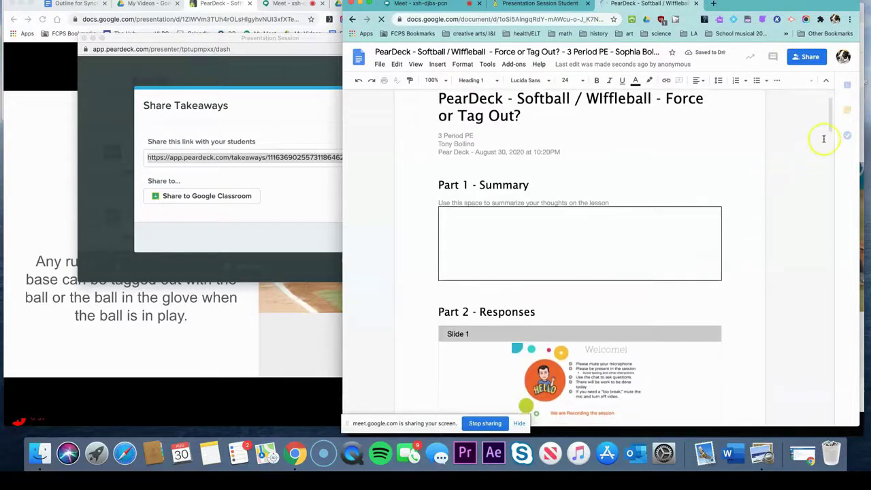
pyautogui.moveTo(830, 111); pyautogui.dragTo(825, 185)
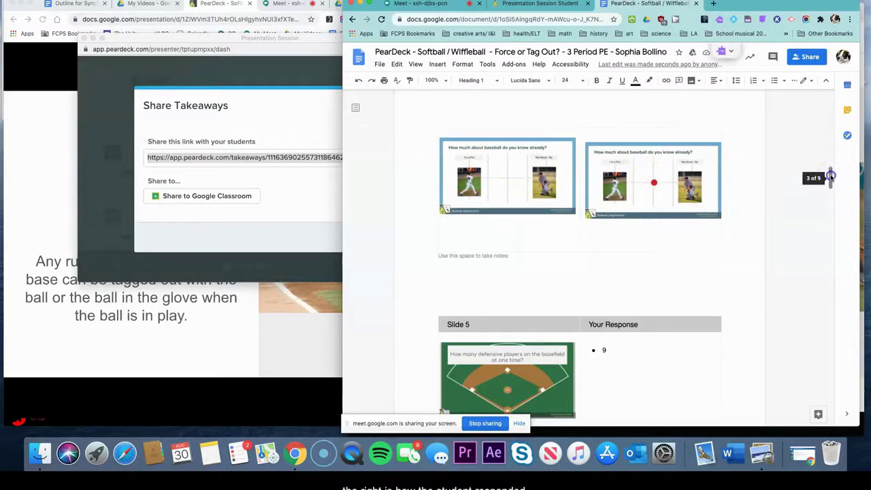
pyautogui.moveTo(829, 177); pyautogui.dragTo(830, 181)
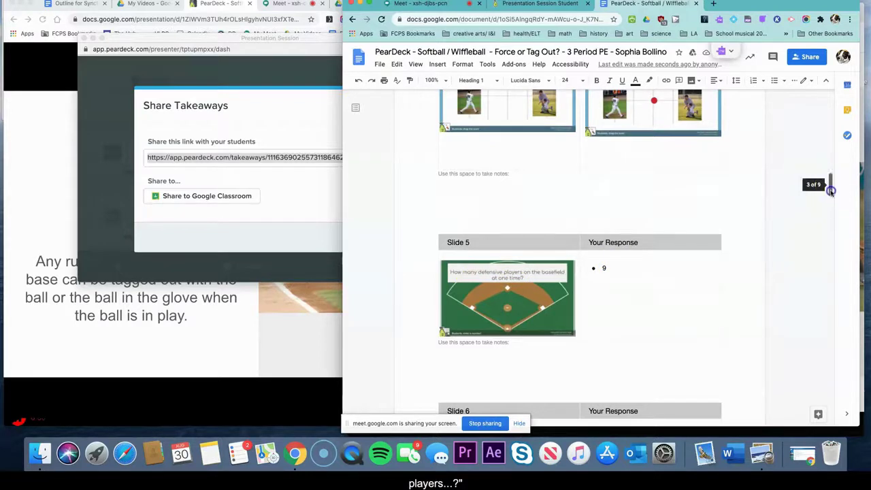
pyautogui.moveTo(831, 185); pyautogui.dragTo(830, 211)
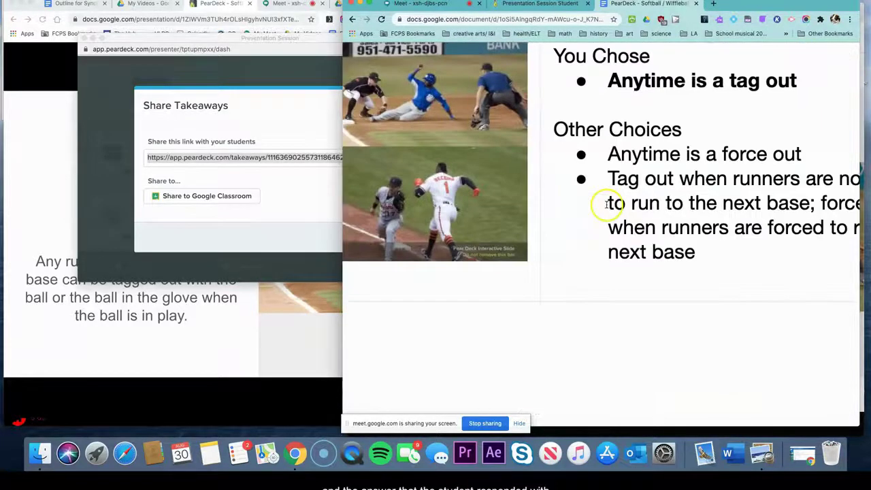
pyautogui.scroll(2, 606, 204)
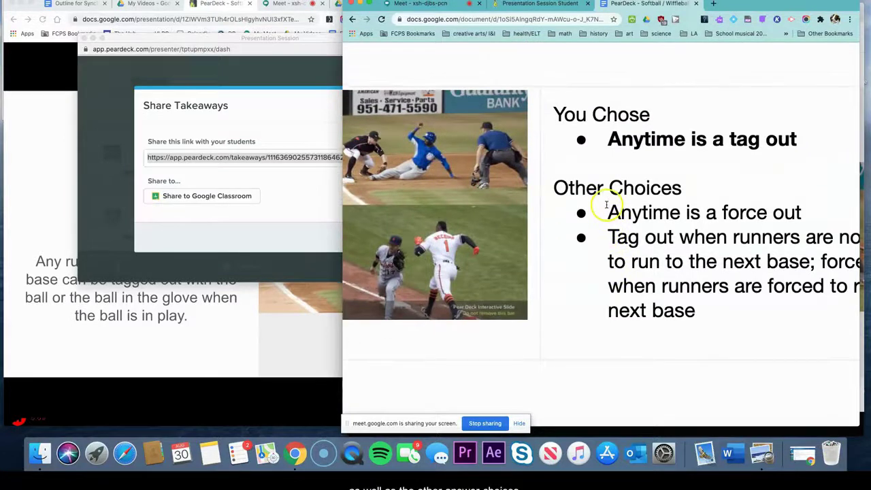